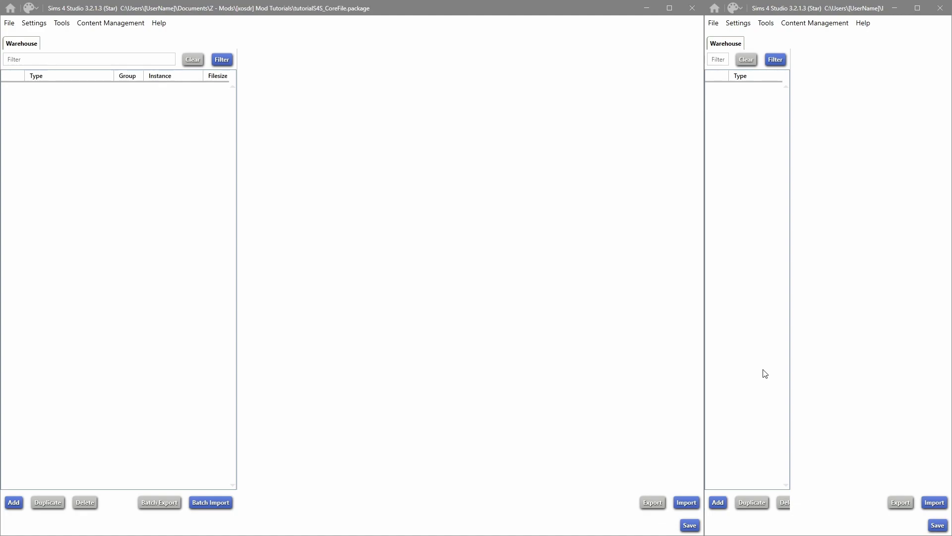
- Extract trait_LovesOutdoors into the package and display its Trait Tuning XML
left_click(57, 46)
left_click(62, 24)
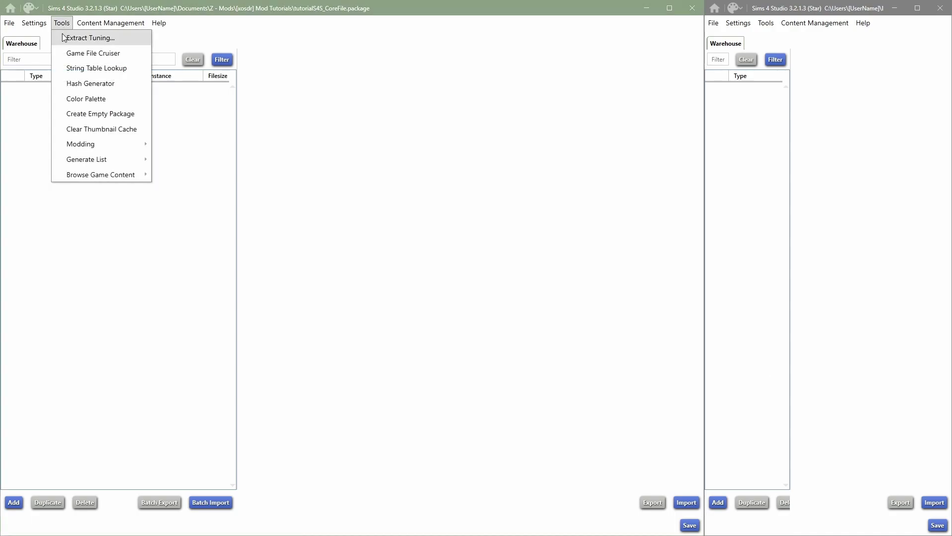
left_click(64, 37)
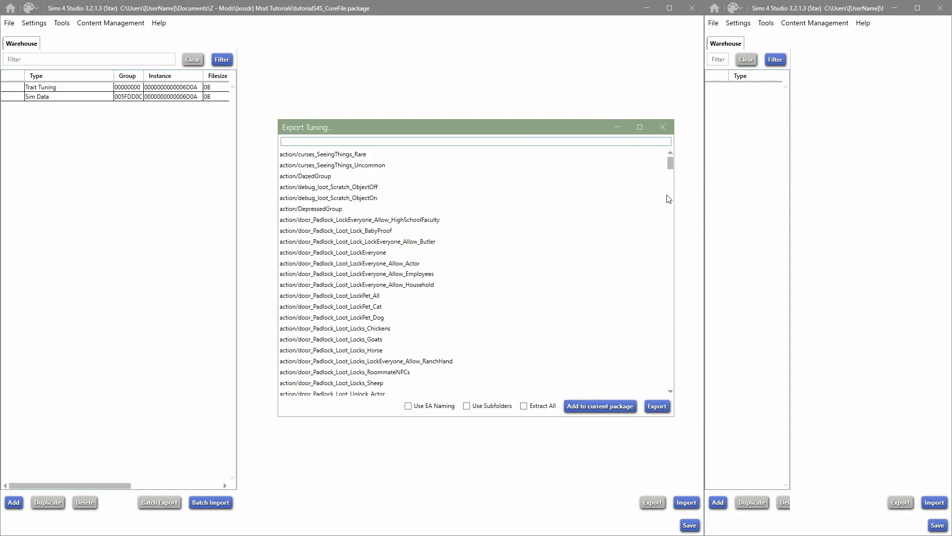
left_click(663, 127)
left_click(73, 96)
left_click(65, 89)
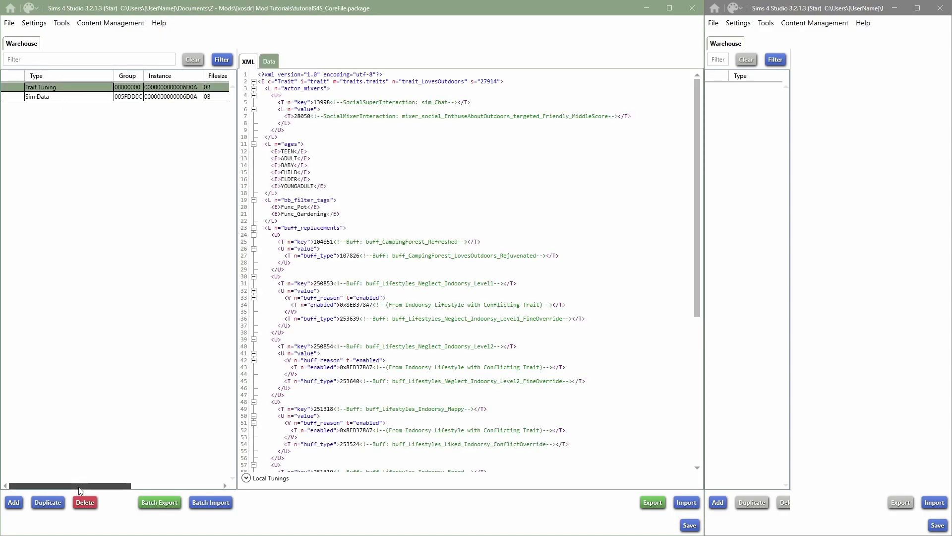
left_click_drag(78, 486, 101, 482)
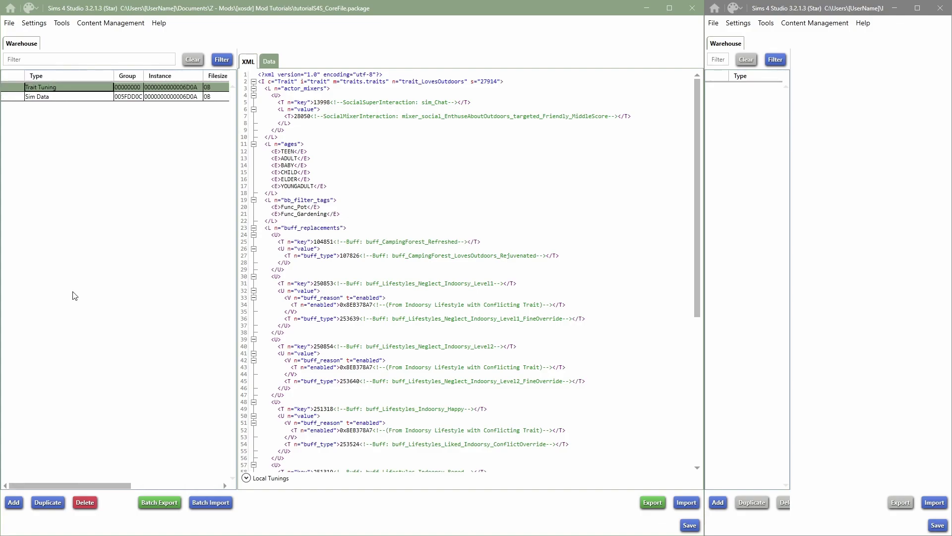
left_click(35, 88)
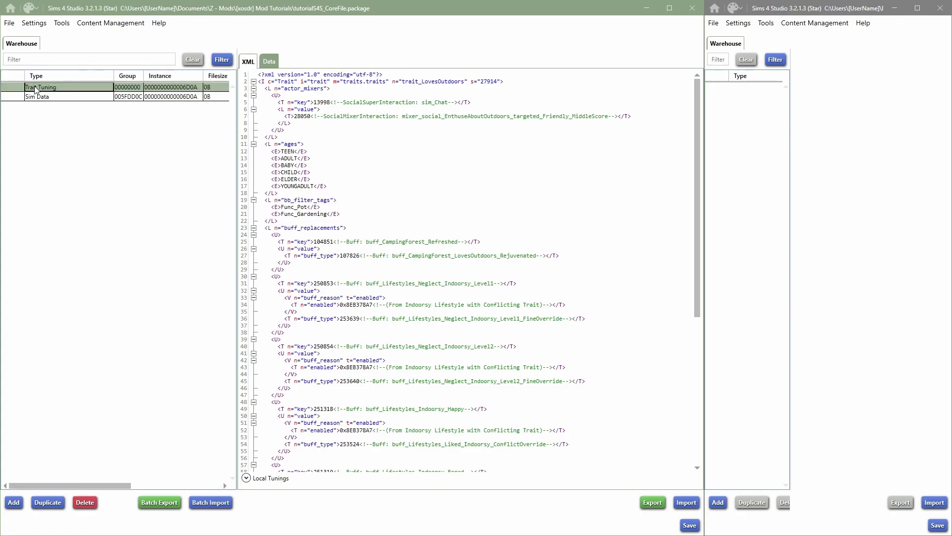
left_click(50, 99)
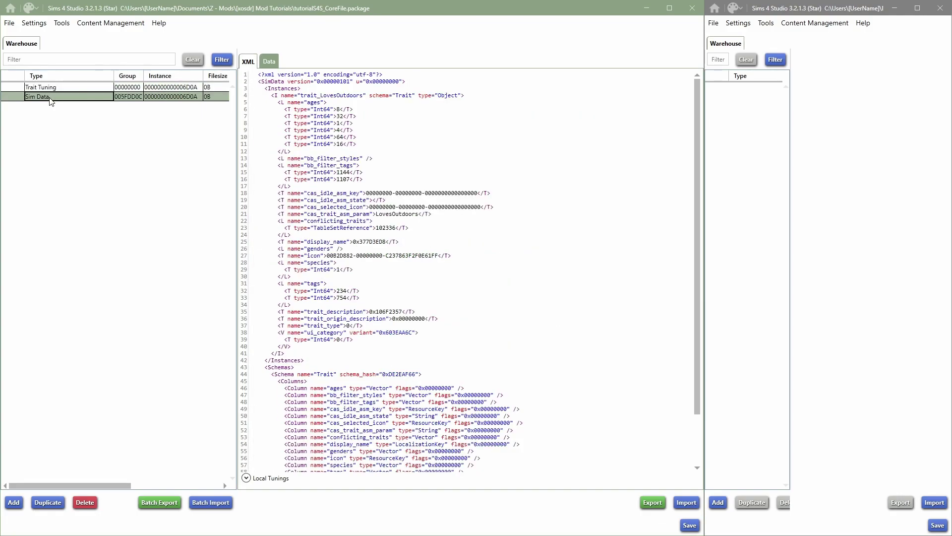
left_click(49, 88, "ctrl")
left_click(49, 88)
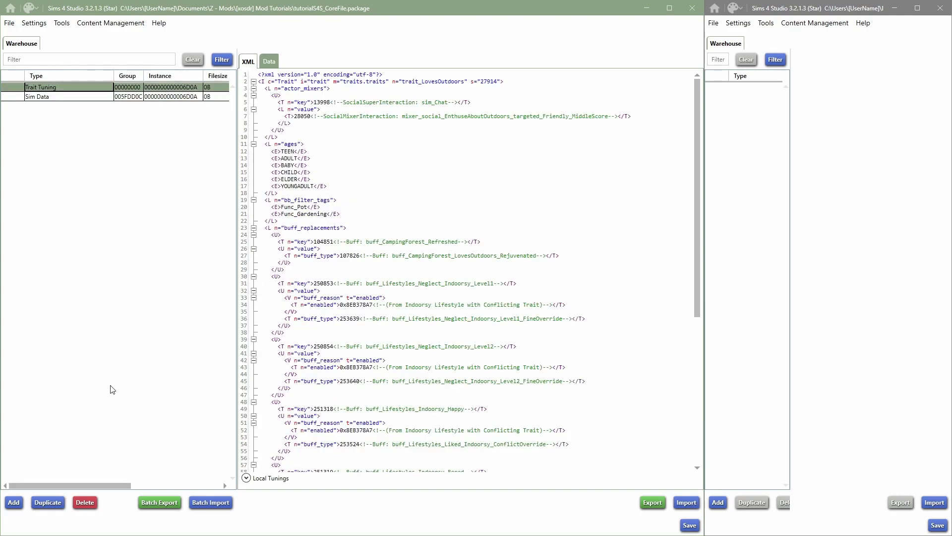
left_click(56, 97, "ctrl")
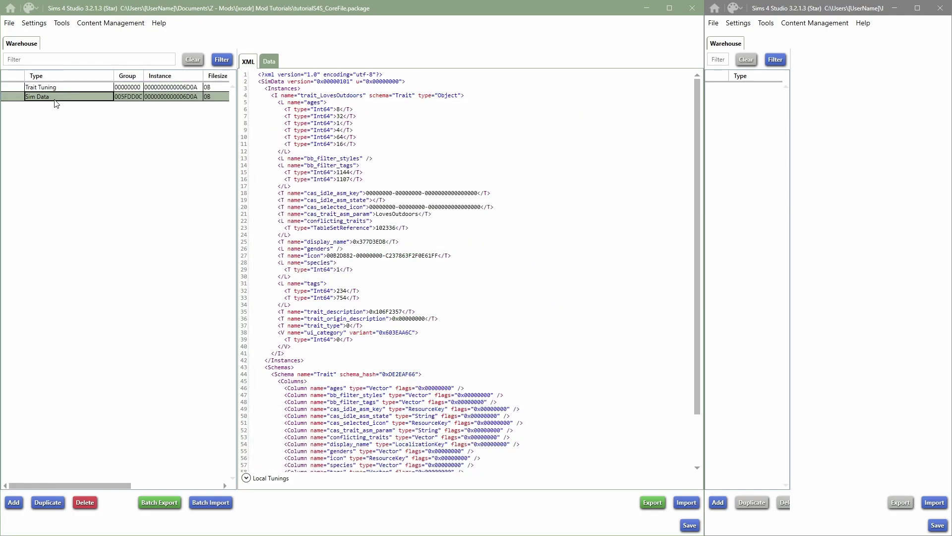
left_click(165, 86)
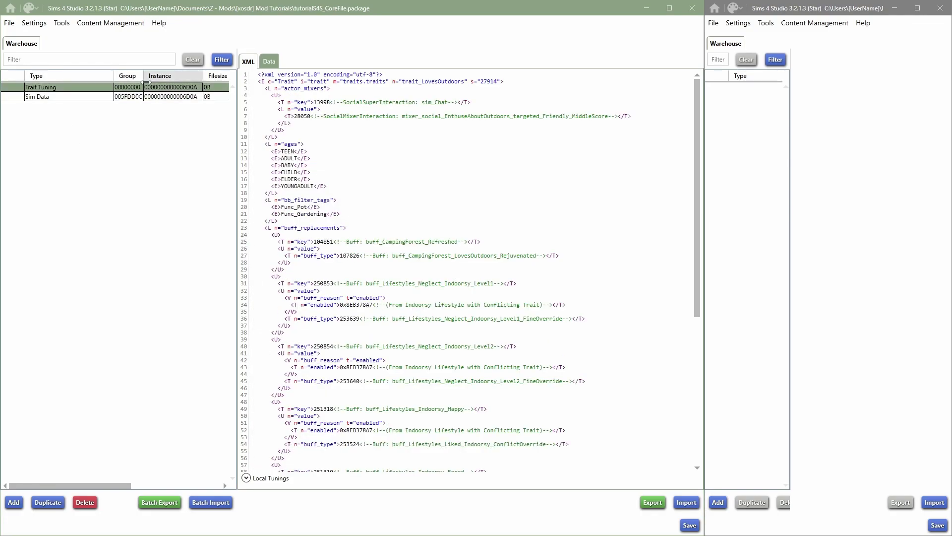
left_click(181, 96, "ctrl")
left_click(179, 87)
left_click(179, 96, "ctrl")
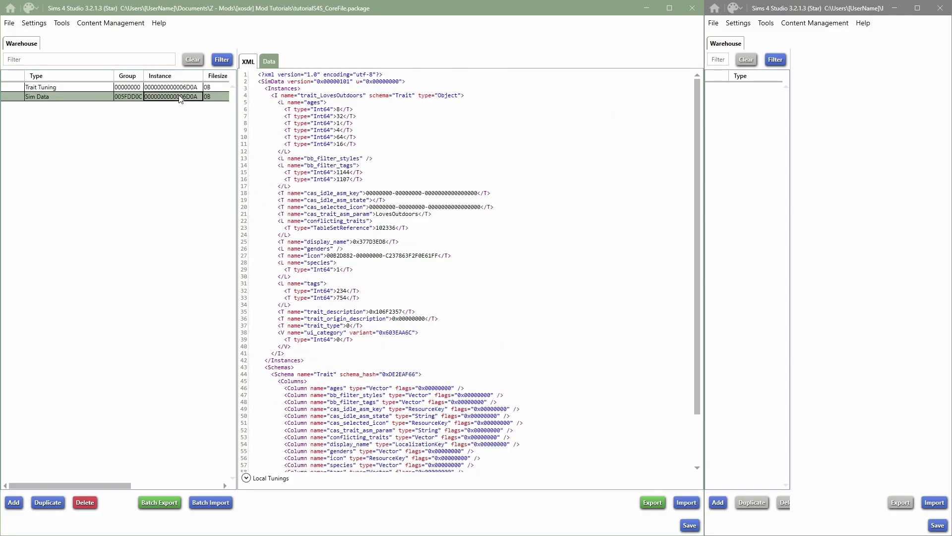
left_click(217, 87)
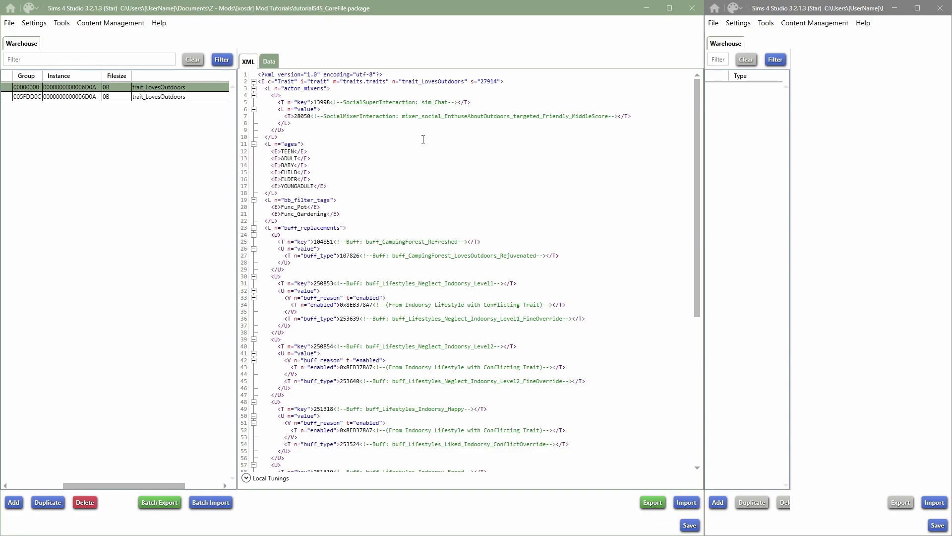
- Open the Hash Generator and move it to the right of the XML
left_click(70, 28)
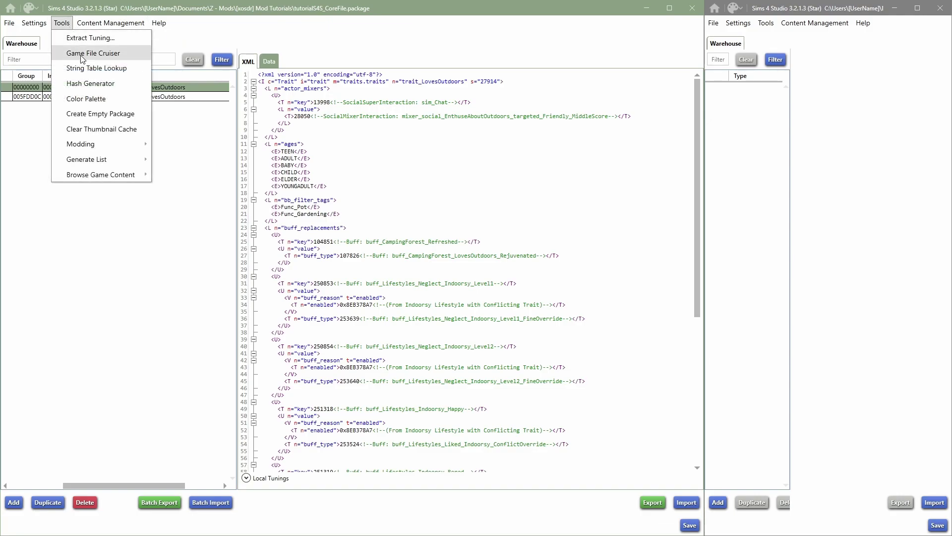
left_click(82, 84)
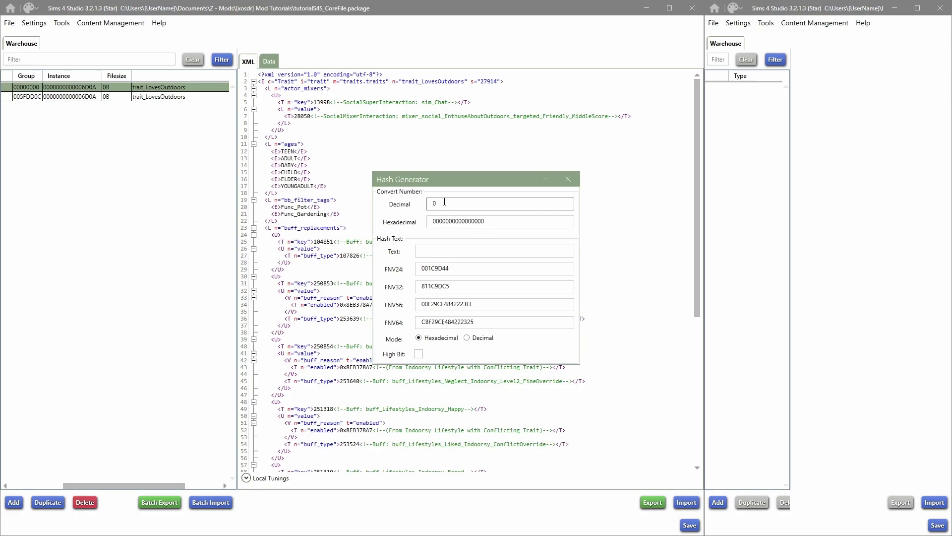
left_click_drag(430, 179, 786, 222)
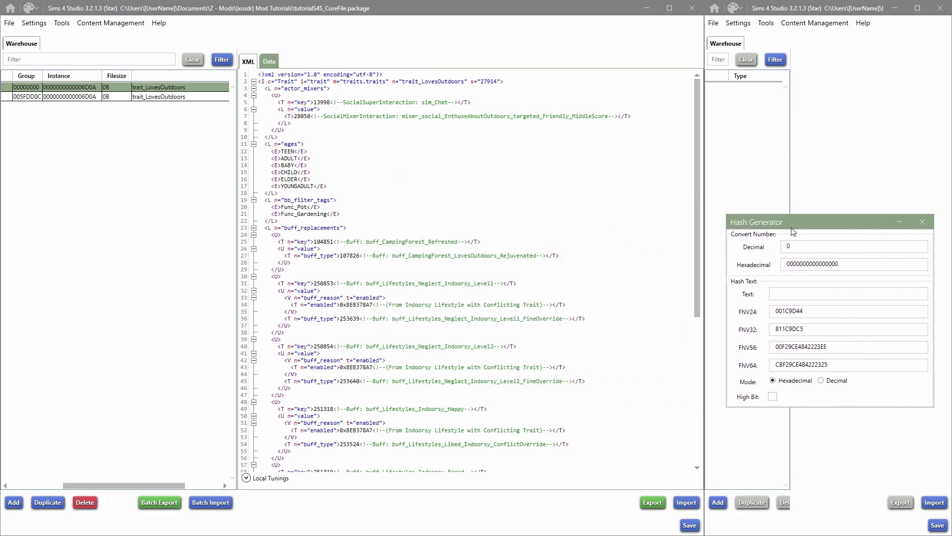
- Inspect the trait tuning's Name value on the Data and XML tabs
left_click(266, 62)
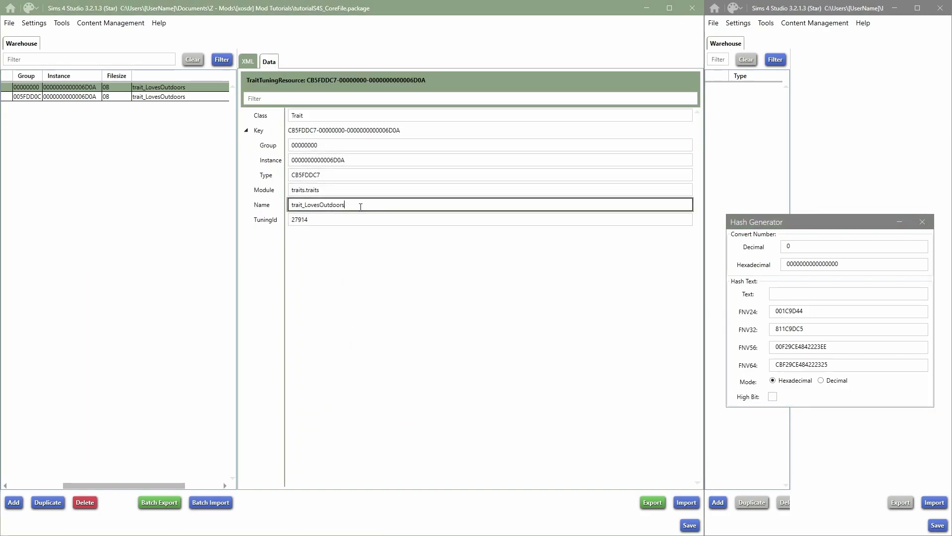
left_click_drag(344, 205, 264, 208)
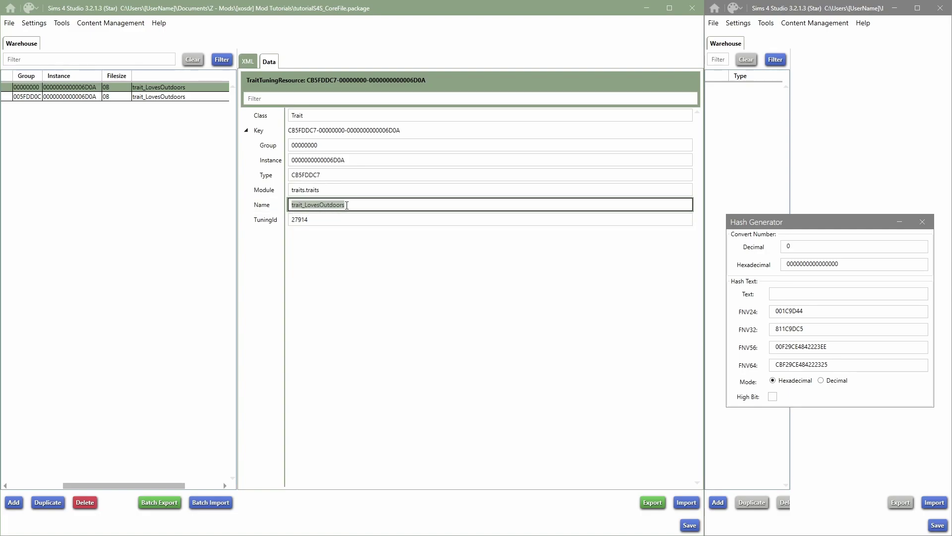
left_click(248, 63)
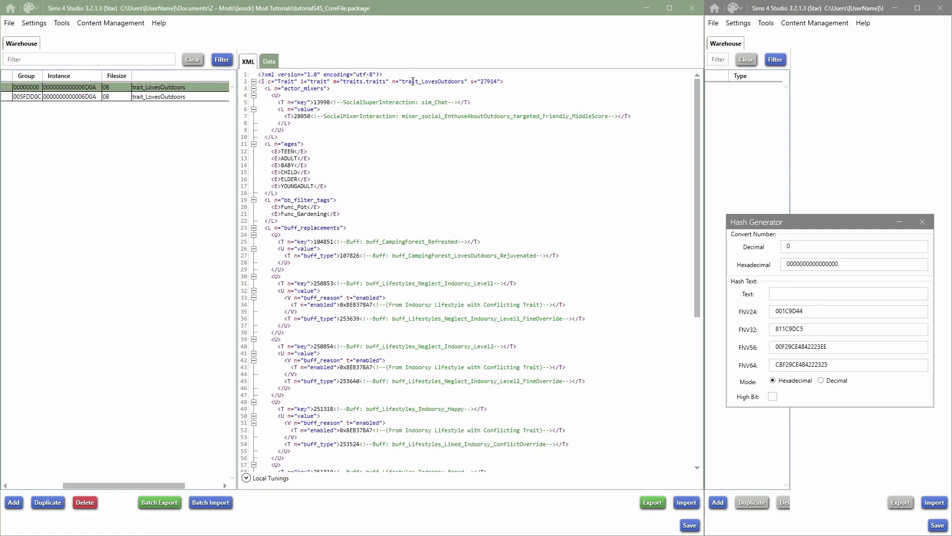
left_click_drag(403, 81, 465, 83)
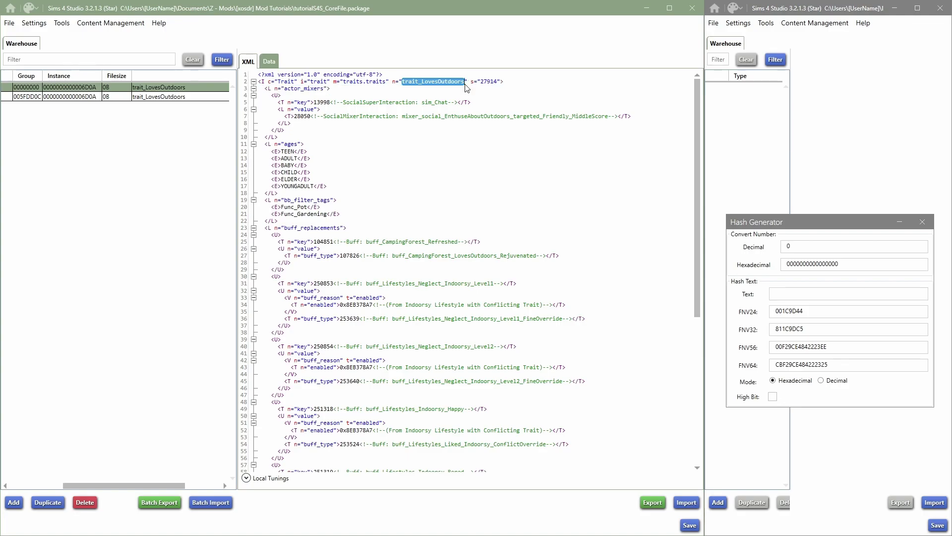
left_click_drag(392, 82, 463, 82)
left_click(462, 82)
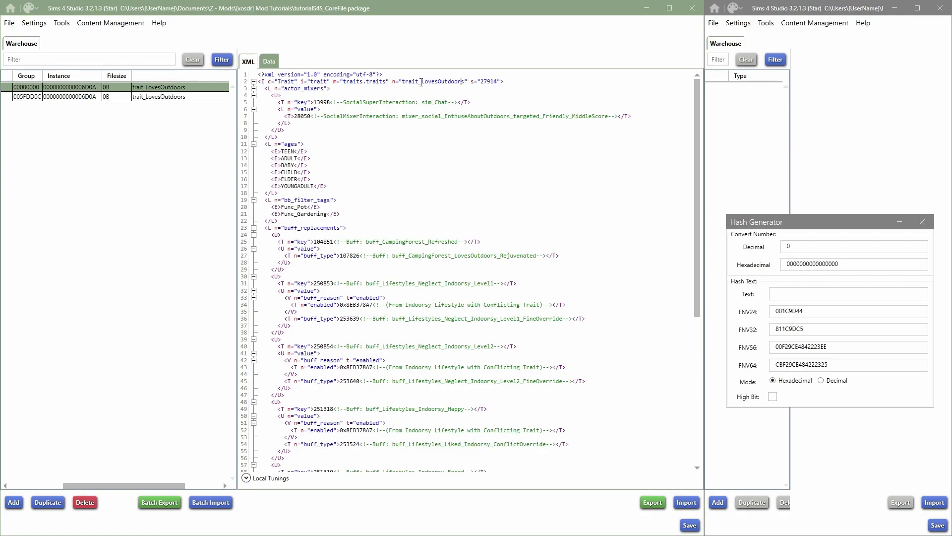
- Inspect the SimData's trait name on its XML and Data tabs, then return to the trait tuning
left_click(185, 97)
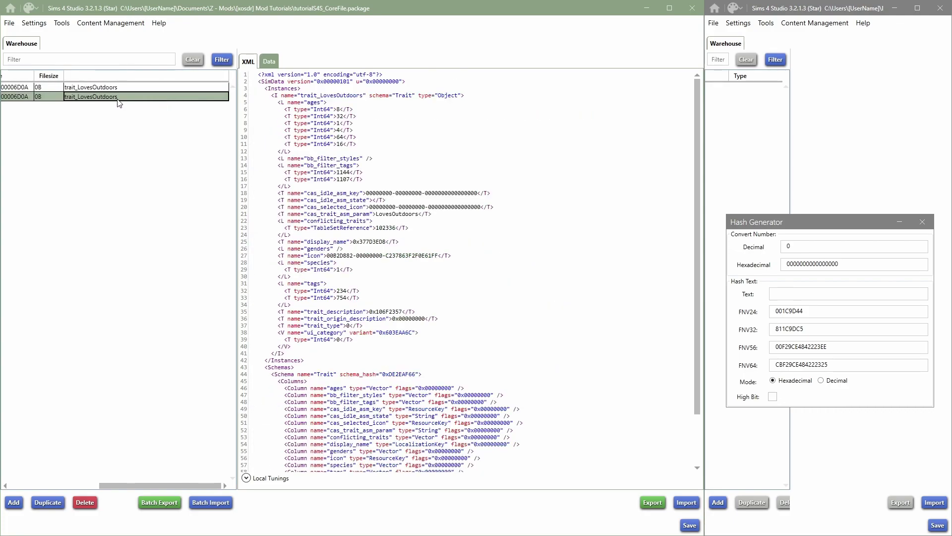
left_click_drag(281, 95, 364, 96)
left_click(269, 61)
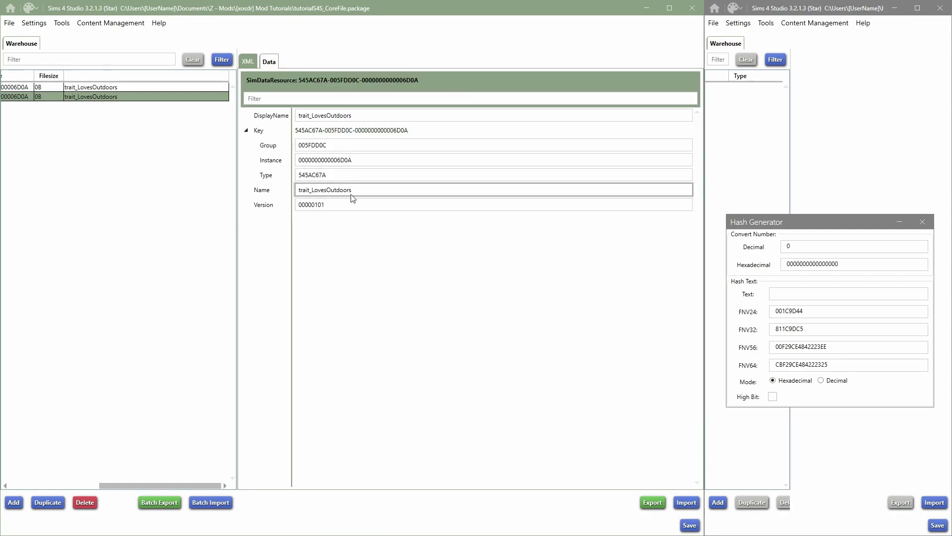
left_click(353, 193)
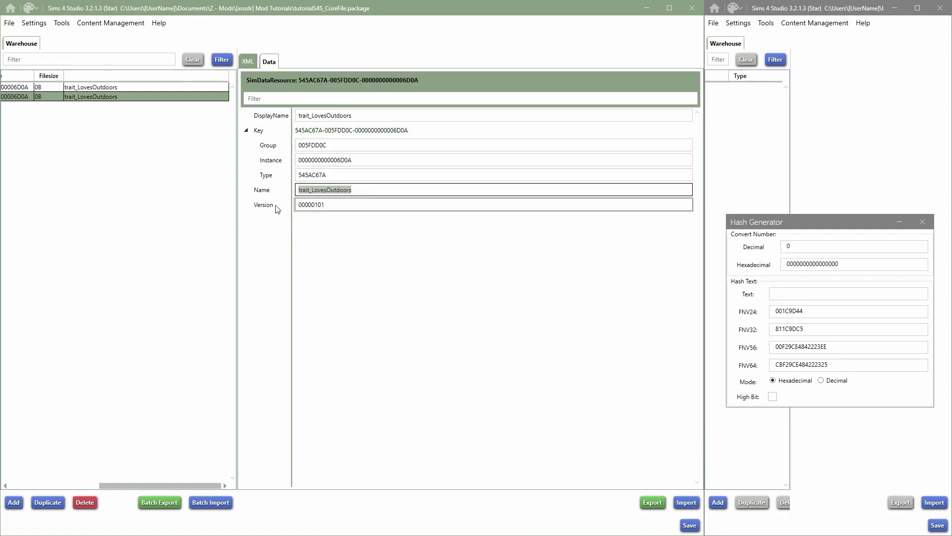
left_click(251, 64)
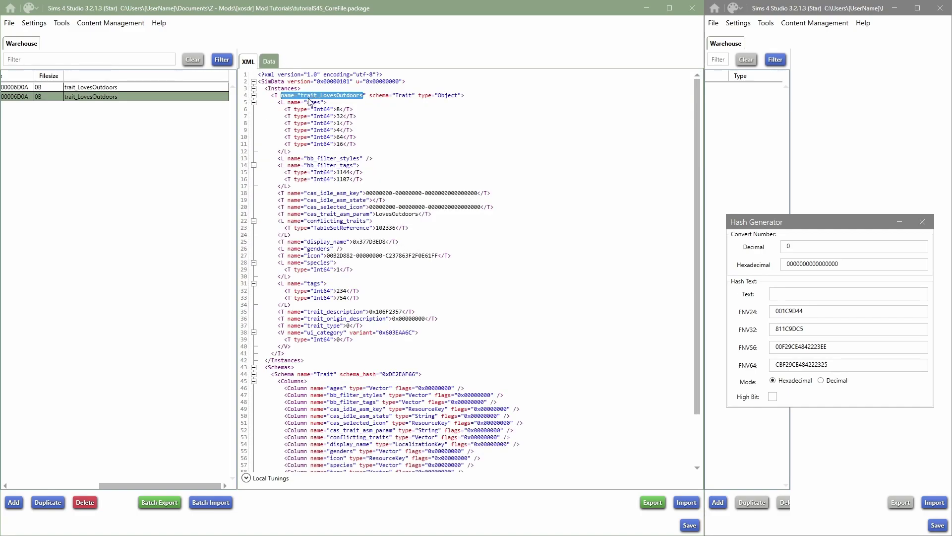
left_click(282, 96)
left_click_drag(282, 96, 364, 96)
left_click(163, 89)
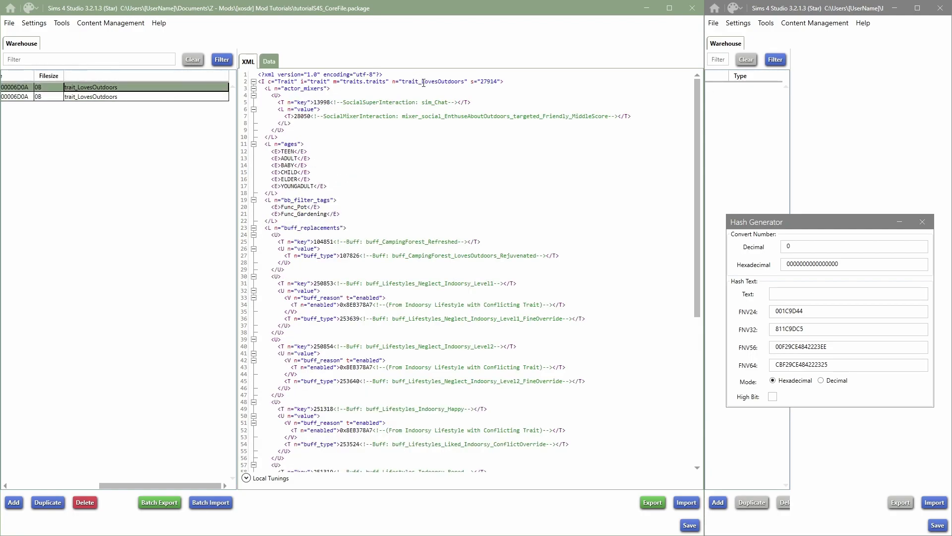
- Hash xosdr_TS4S_trait_tutorial in the Hash Generator and select the text to copy
left_click(783, 222)
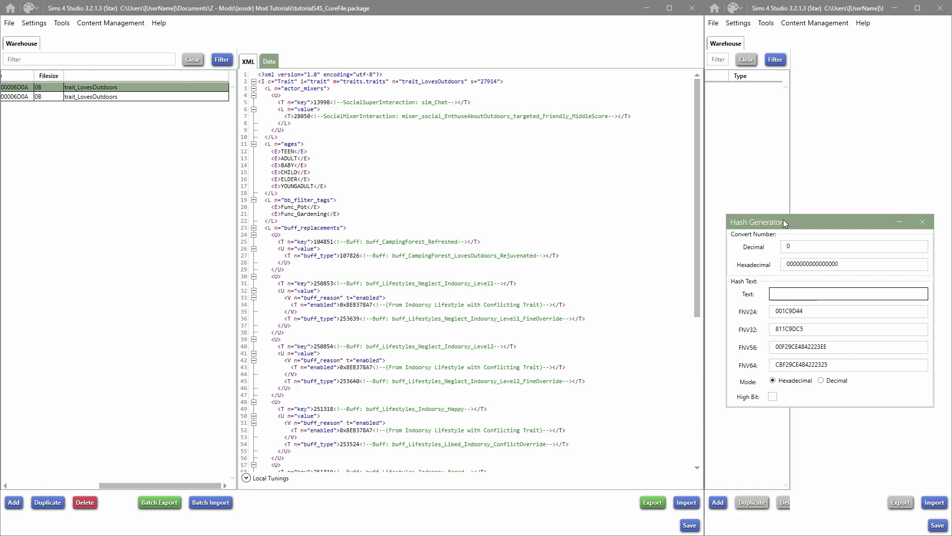
type("xosdr")
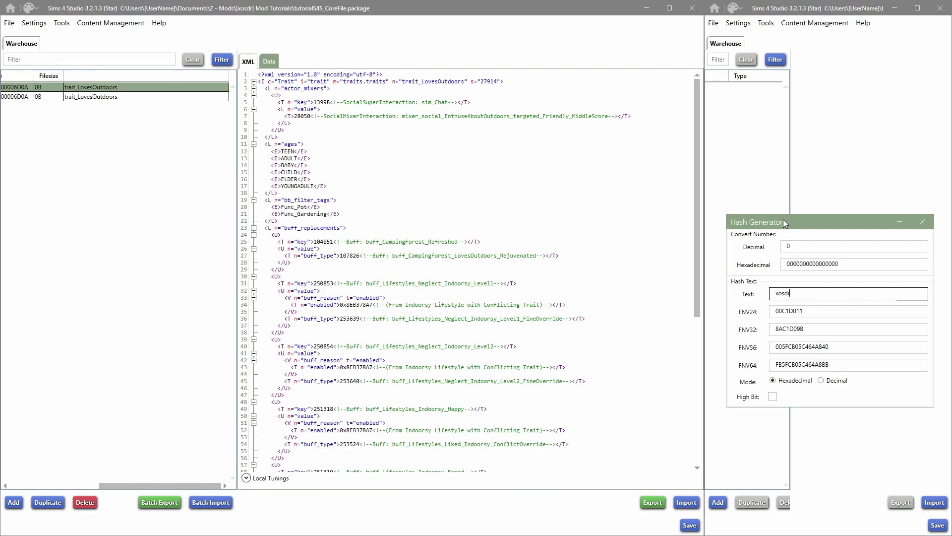
type(":")
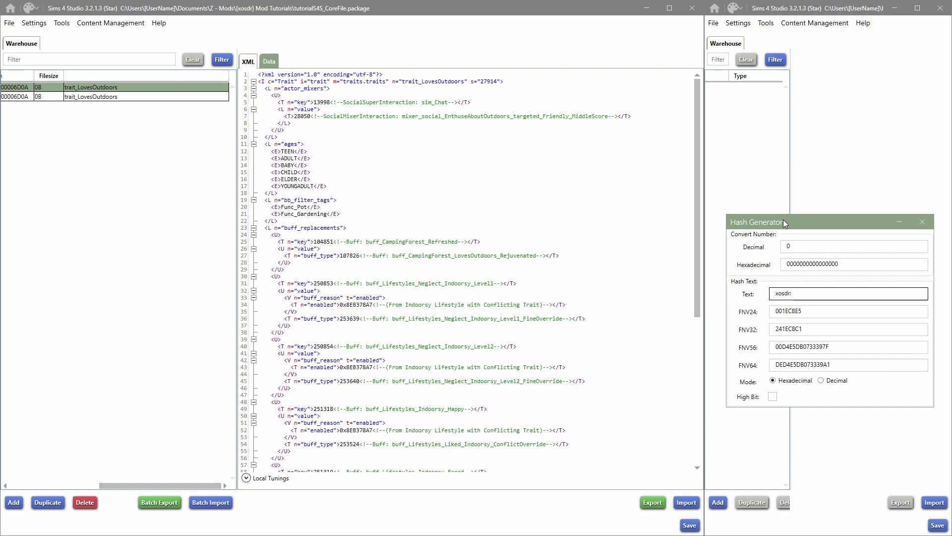
key("BackSpace")
key("BackSpace")
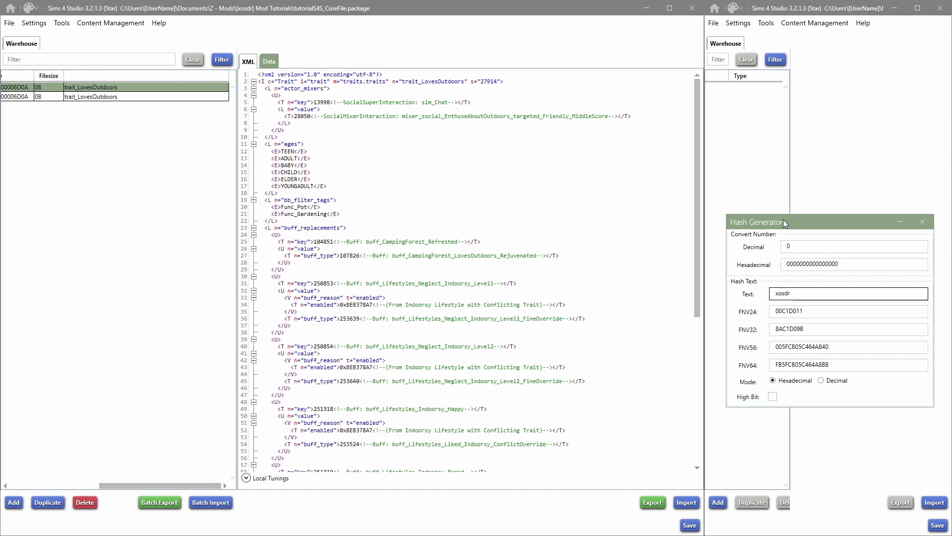
type("_")
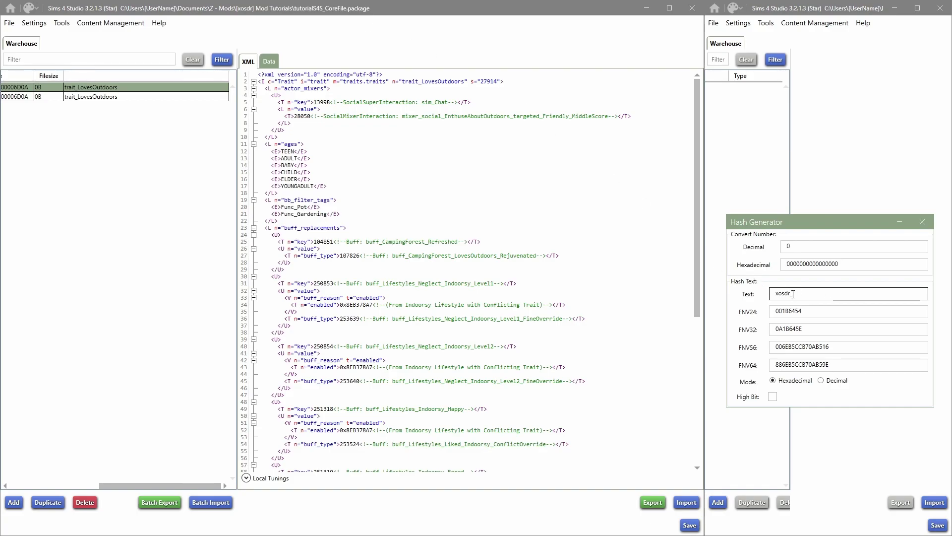
type("T")
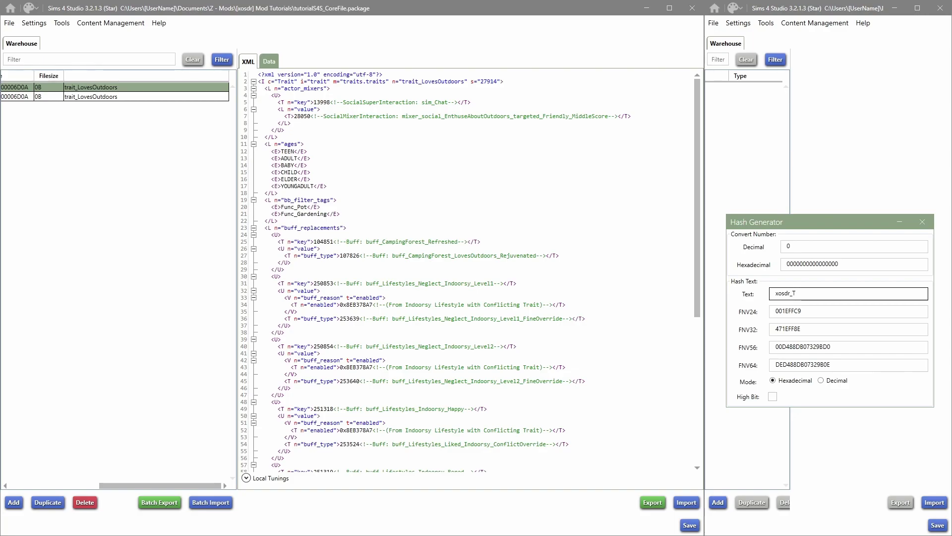
type("S4S")
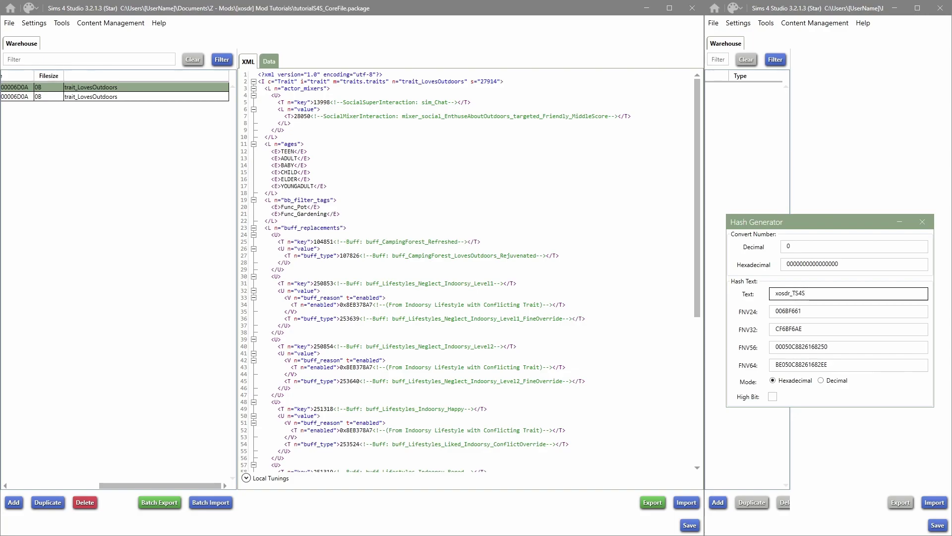
type("_")
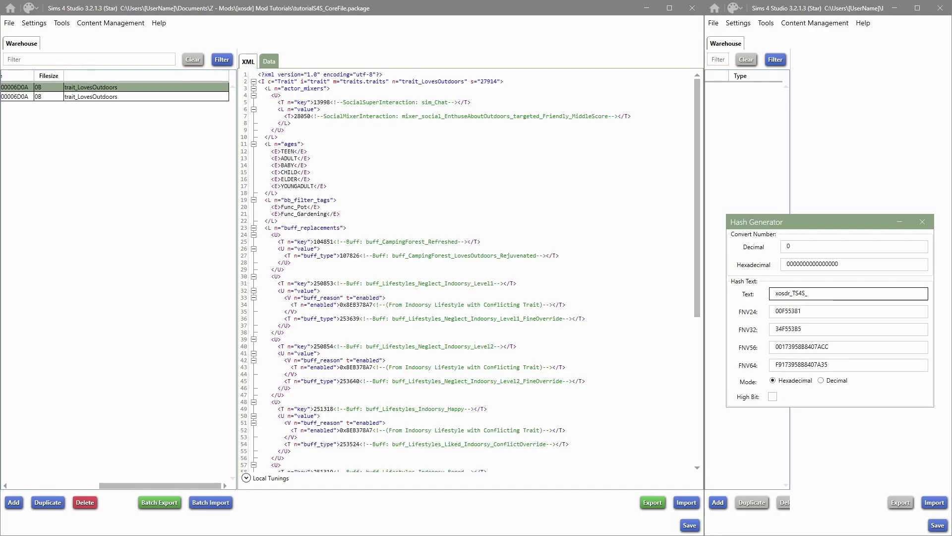
type("trait")
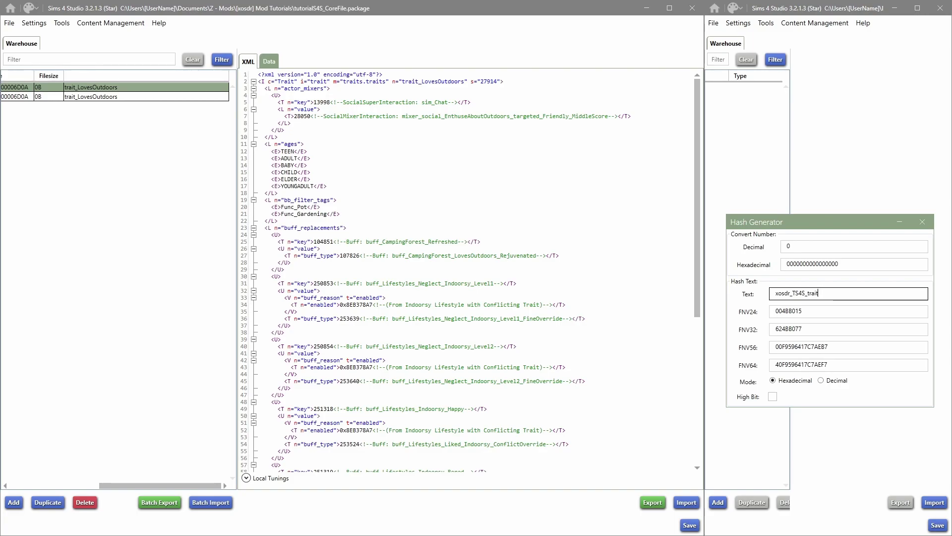
type("_")
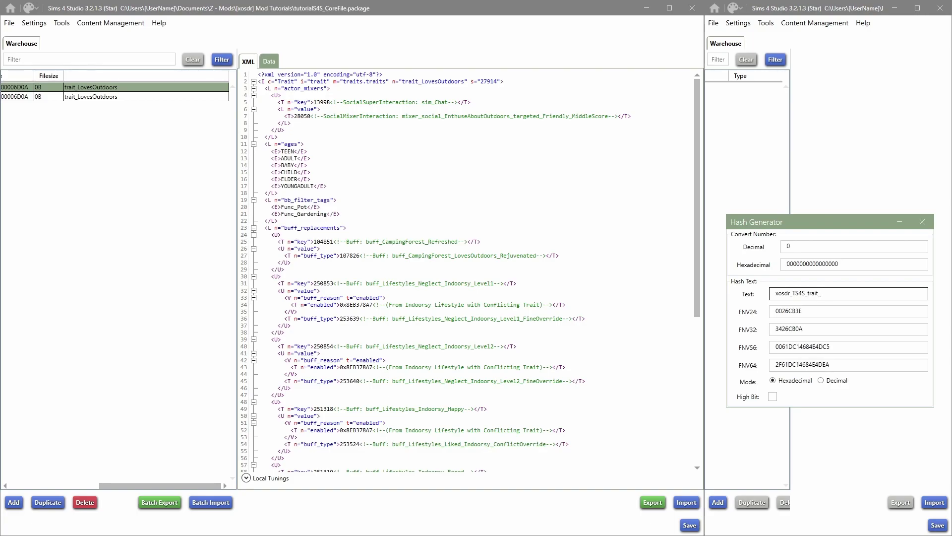
type("tutorial")
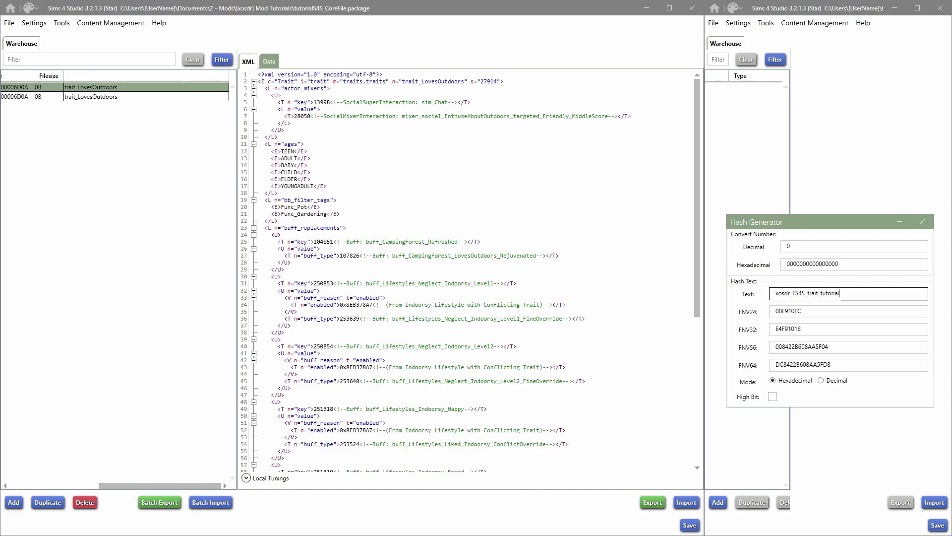
left_click_drag(840, 293, 774, 294)
key("ctrl+c")
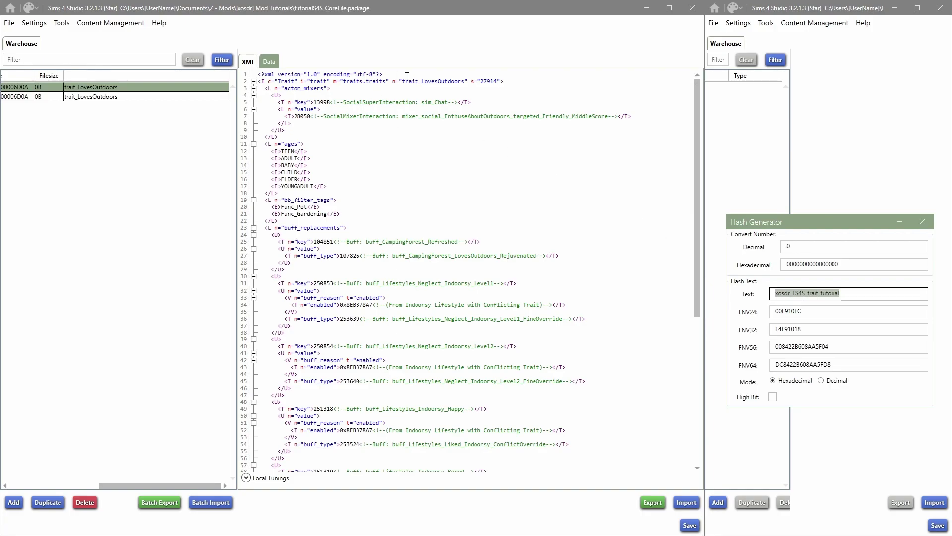
- Paste xosdr_TS4S_trait_tutorial over trait_LovesOutdoors in both the tuning and SimData XML
double_click(445, 81)
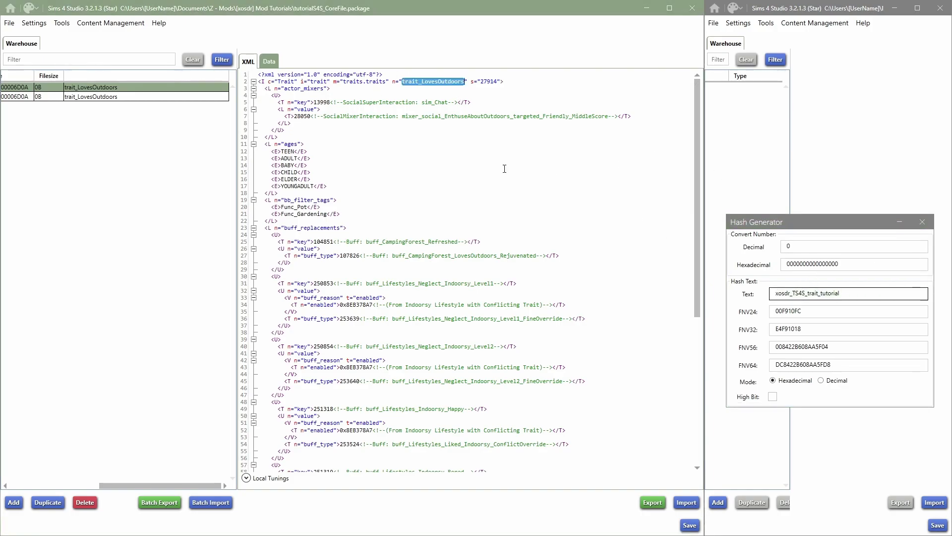
key("ctrl+v")
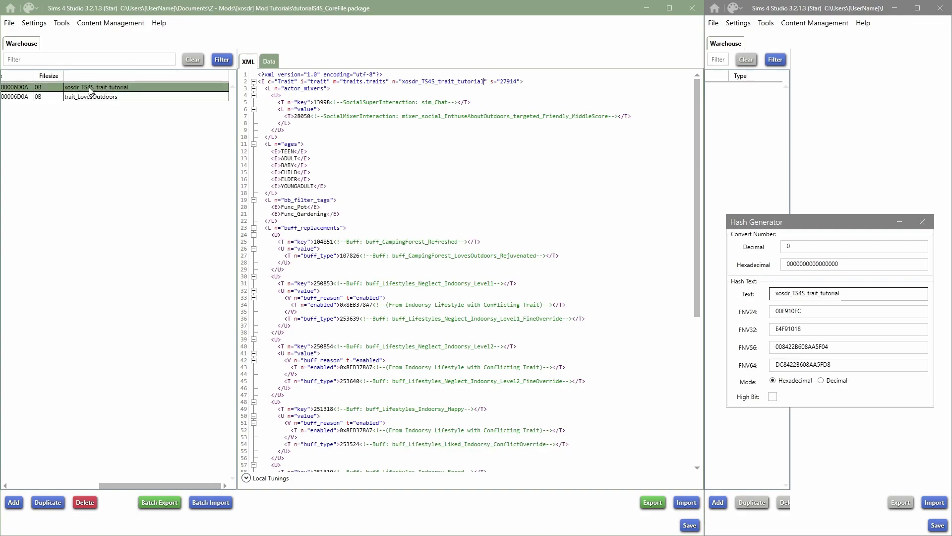
left_click(269, 61)
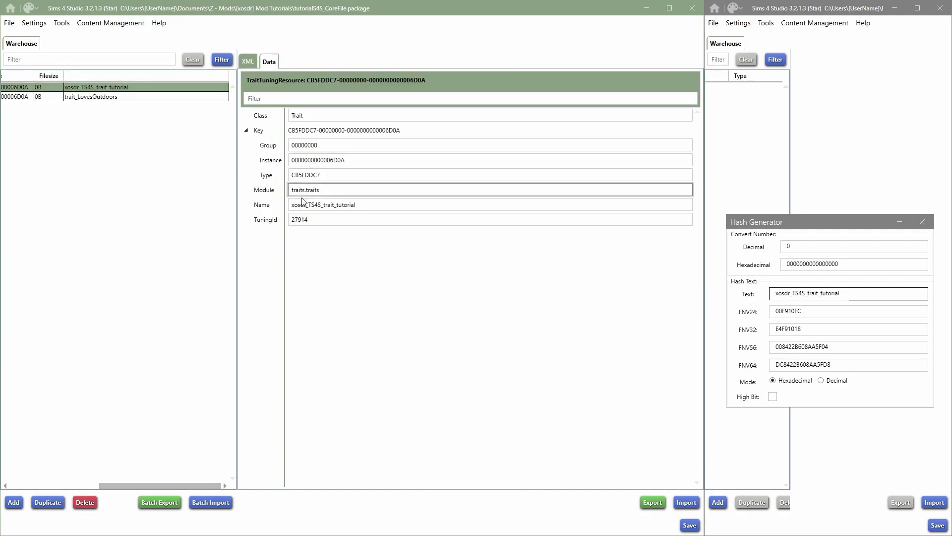
left_click(134, 96)
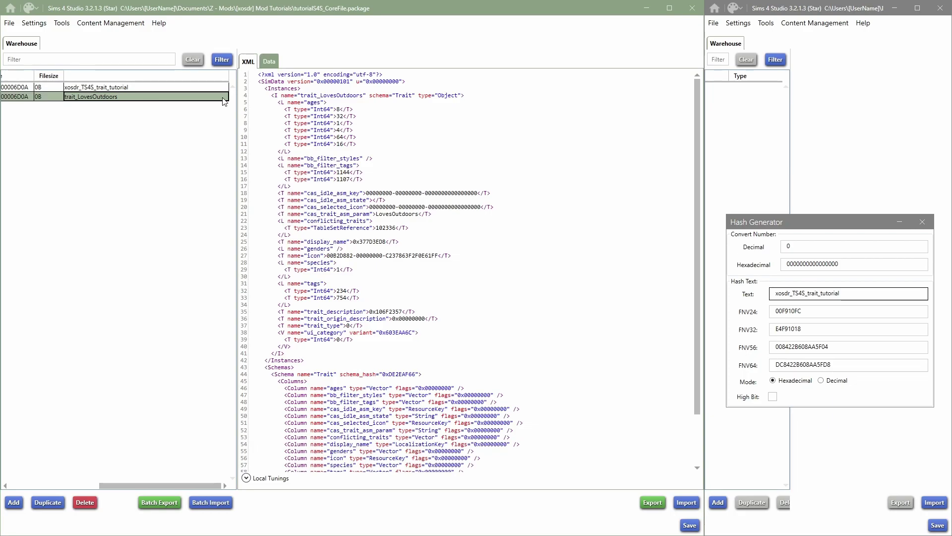
double_click(343, 95)
key("ctrl+v")
left_click(125, 89)
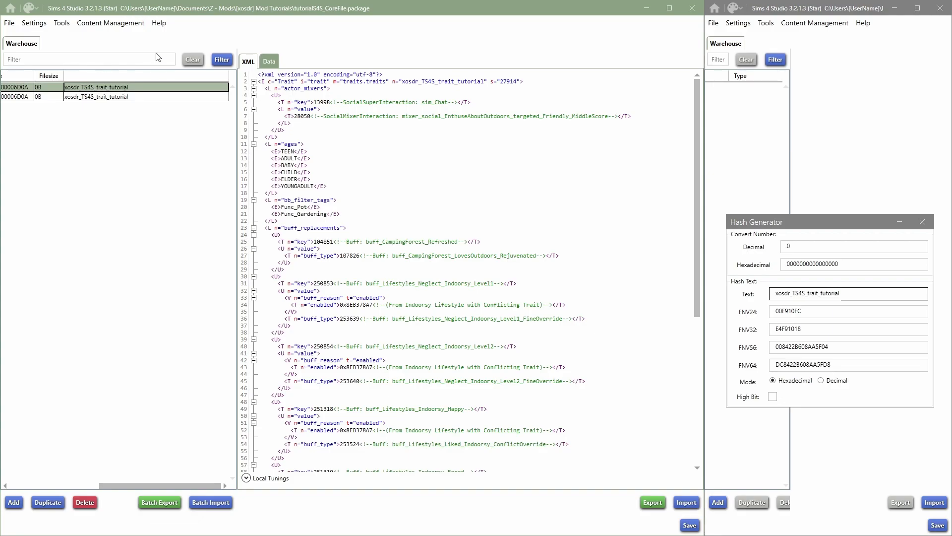
left_click(269, 62)
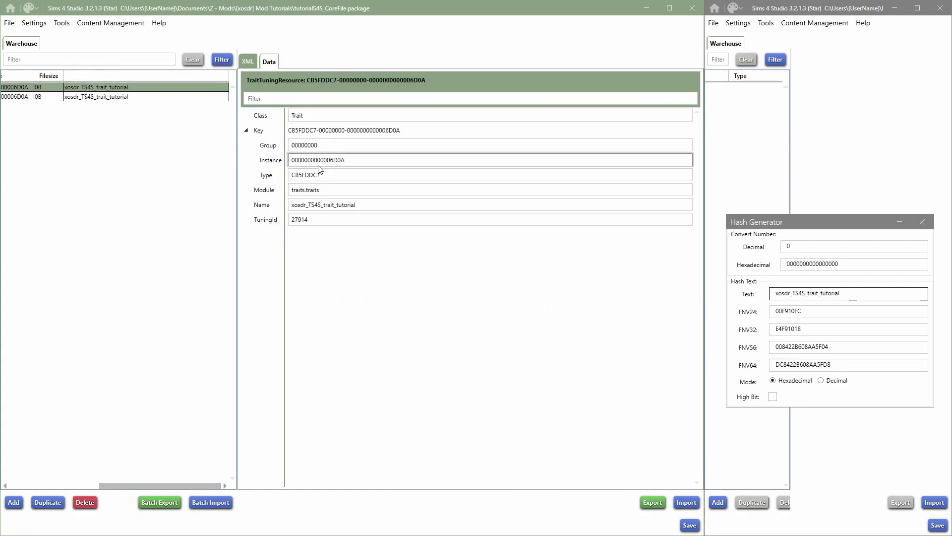
left_click(308, 204)
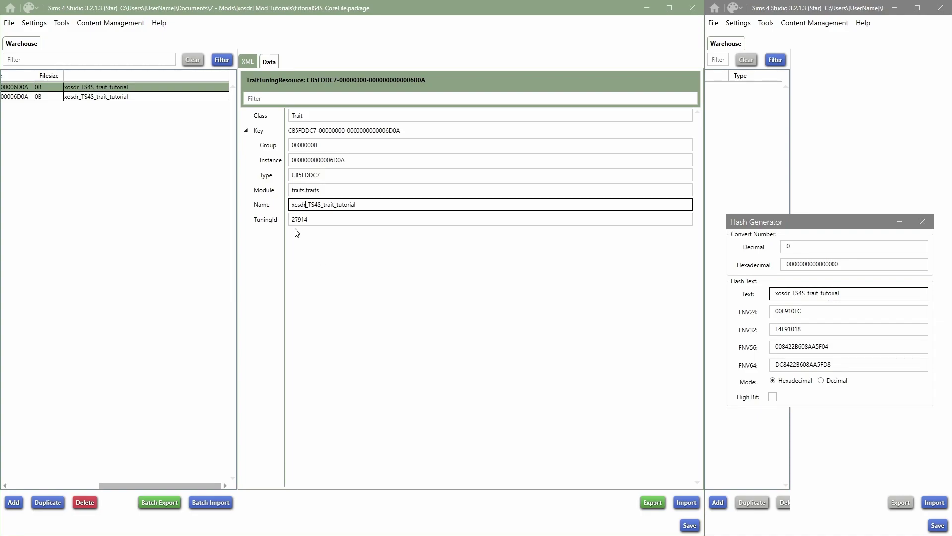
left_click_drag(308, 204, 321, 204)
left_click(327, 204)
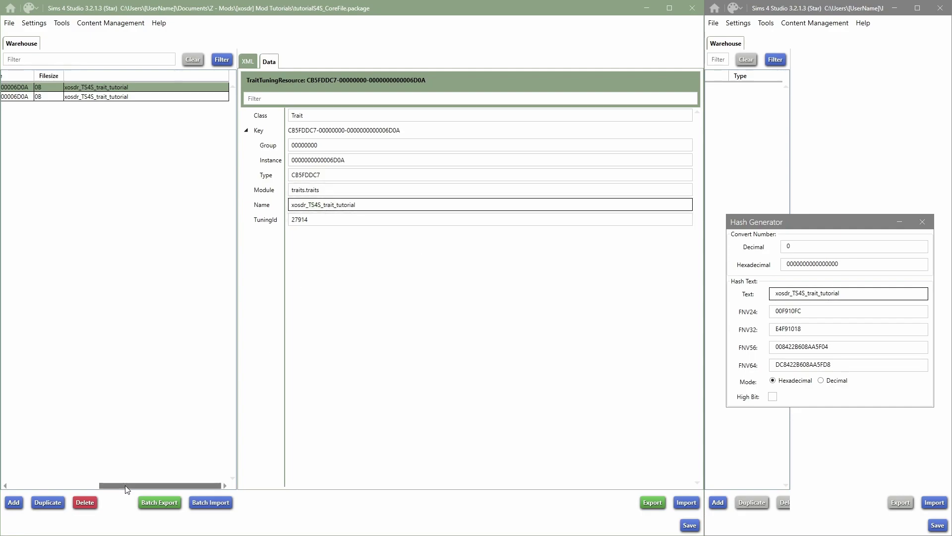
left_click_drag(149, 485, 57, 485)
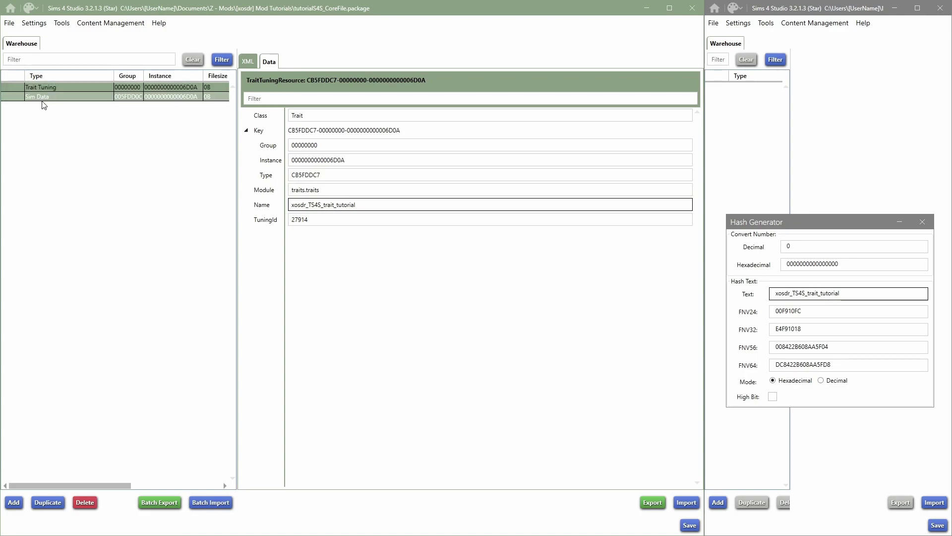
mouse_move(68, 489)
left_mouse_down()
mouse_move(147, 489)
mouse_move(64, 488)
left_mouse_up()
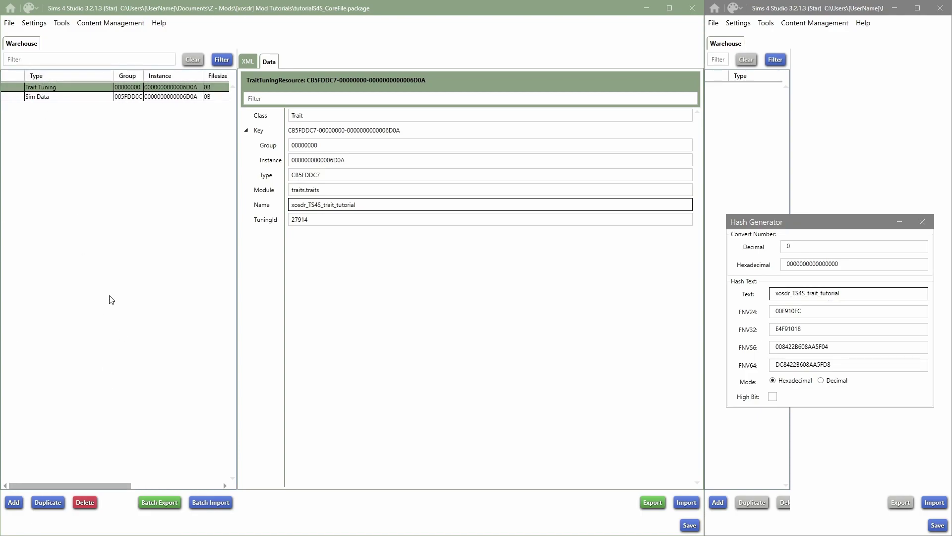
left_click_drag(94, 485, 198, 477)
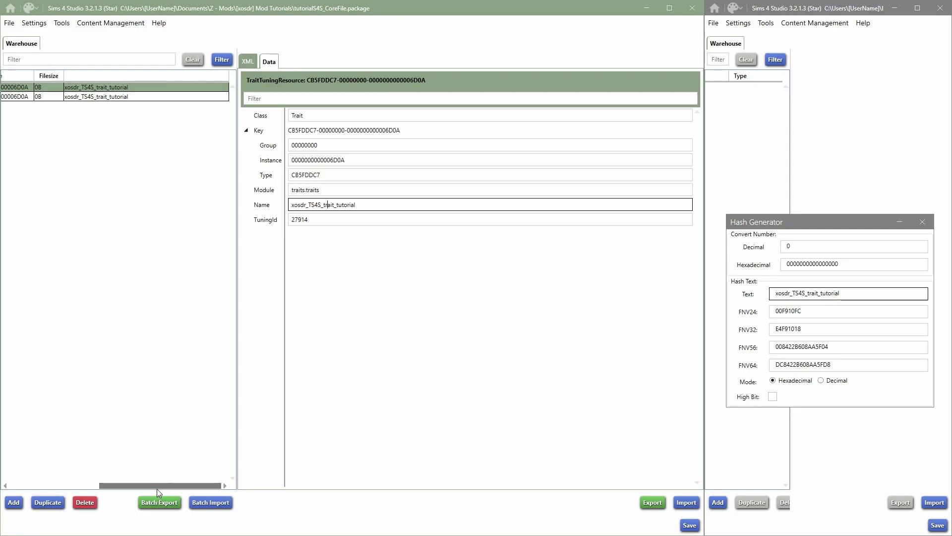
left_click_drag(158, 485, 200, 476)
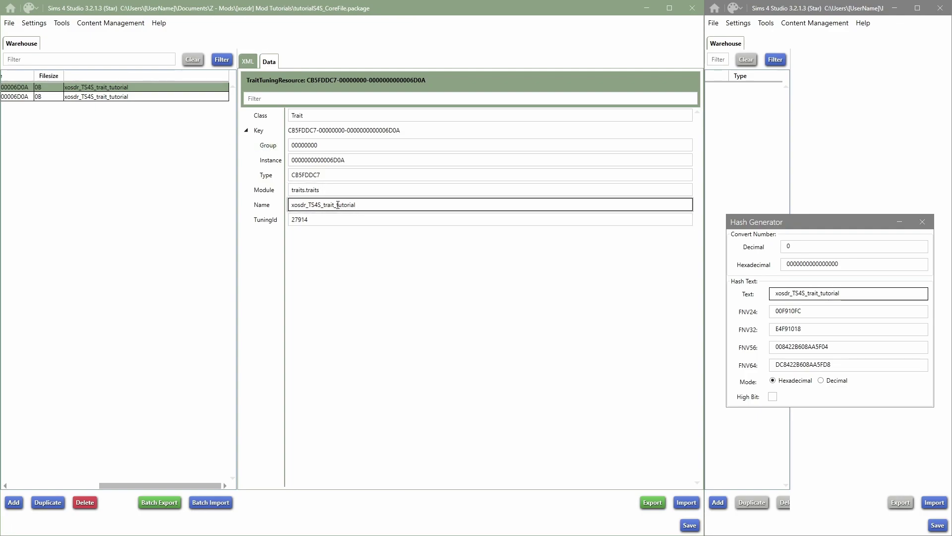
left_click_drag(336, 204, 361, 204)
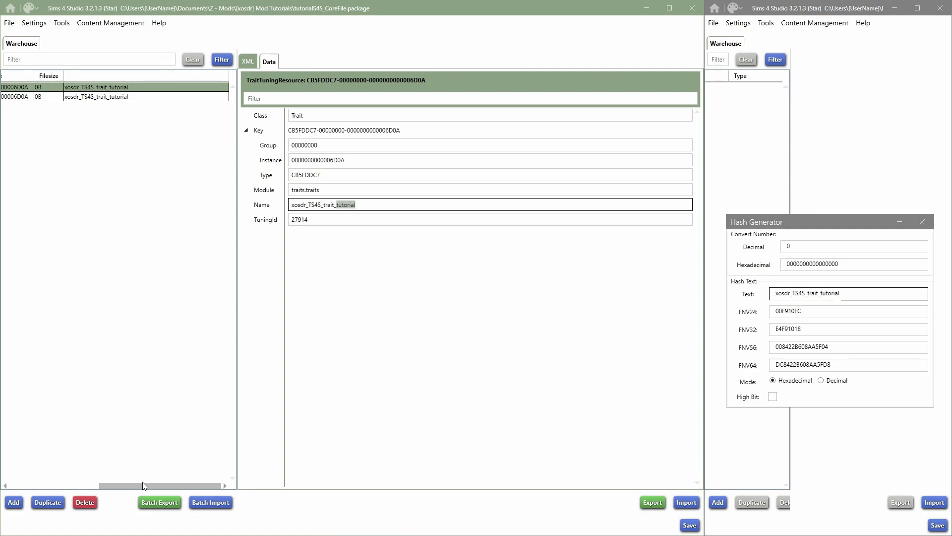
left_click(380, 204)
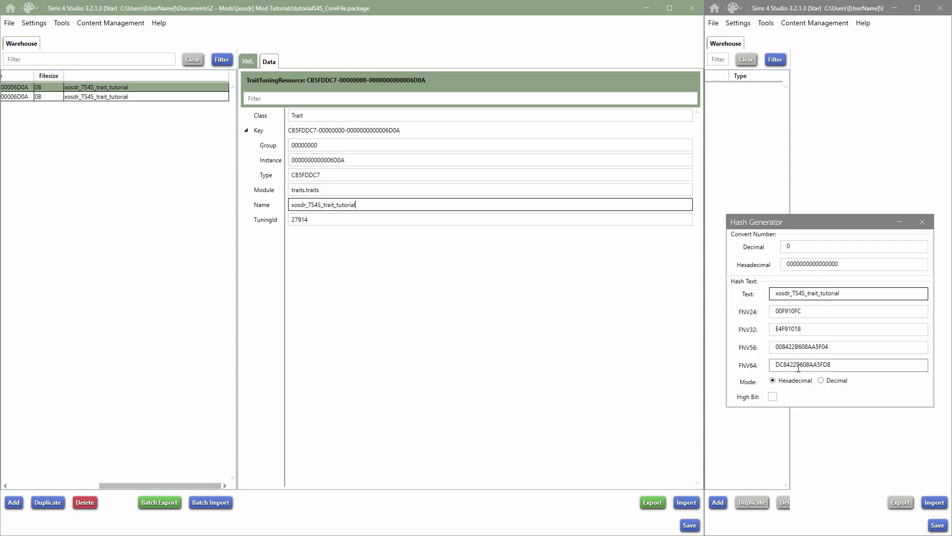
- Set the Instance of both trait tuning and SimData to the FNV64 hash DC8422B608AA5FD8
left_click_drag(863, 364, 755, 376)
key("ctrl+c")
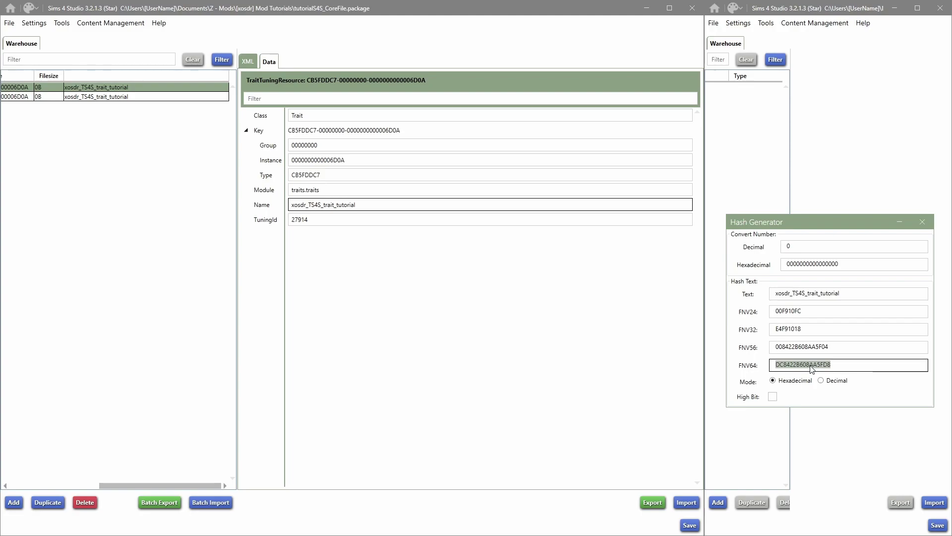
left_click_drag(346, 160, 281, 165)
key("ctrl+v")
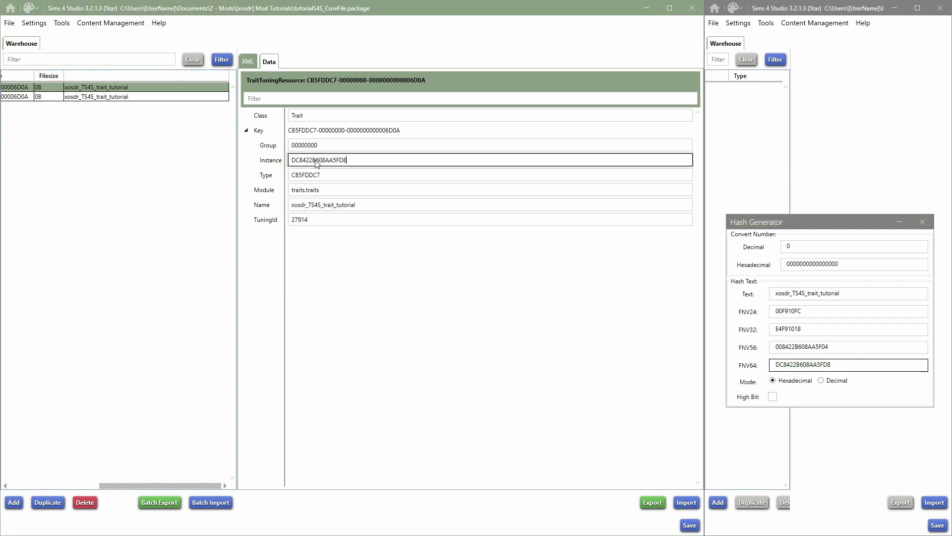
left_click(112, 97)
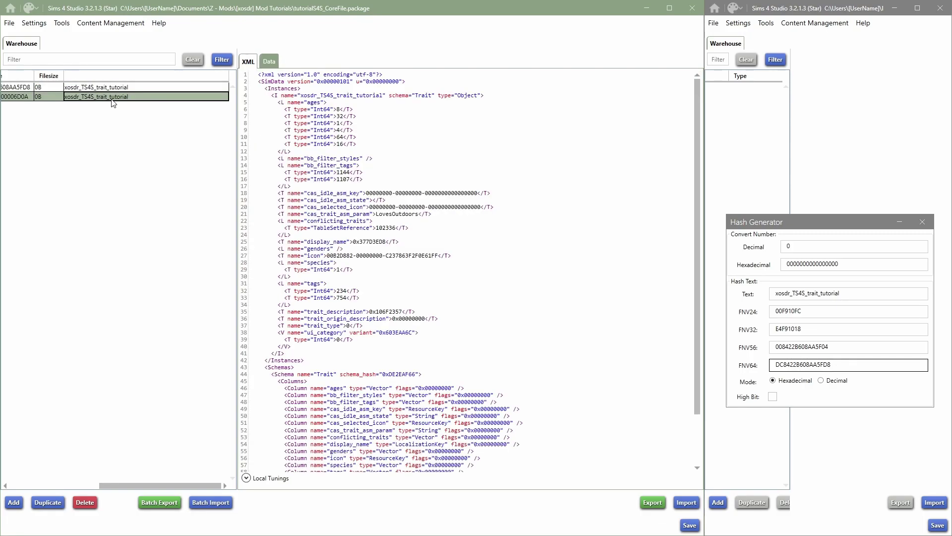
left_click(263, 63)
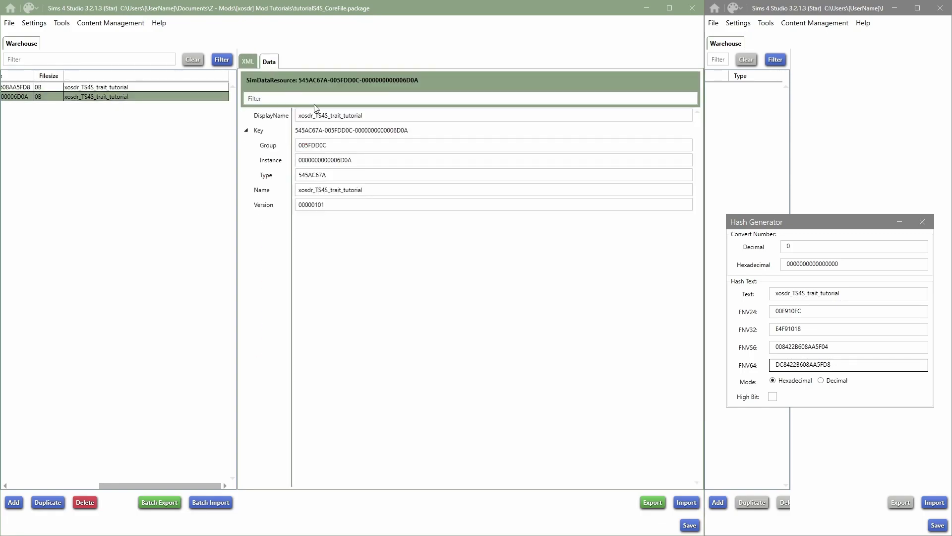
left_click_drag(359, 159, 266, 151)
key("ctrl+v")
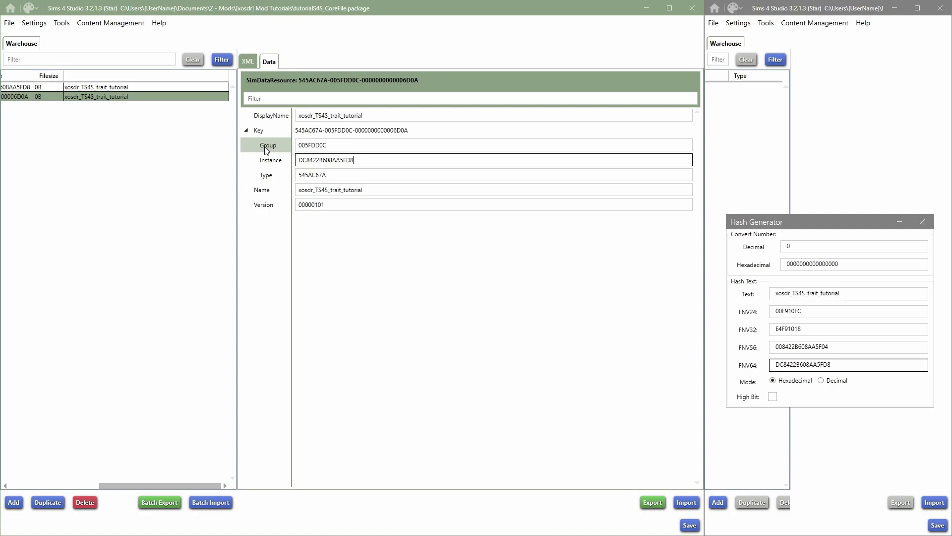
left_click(247, 62)
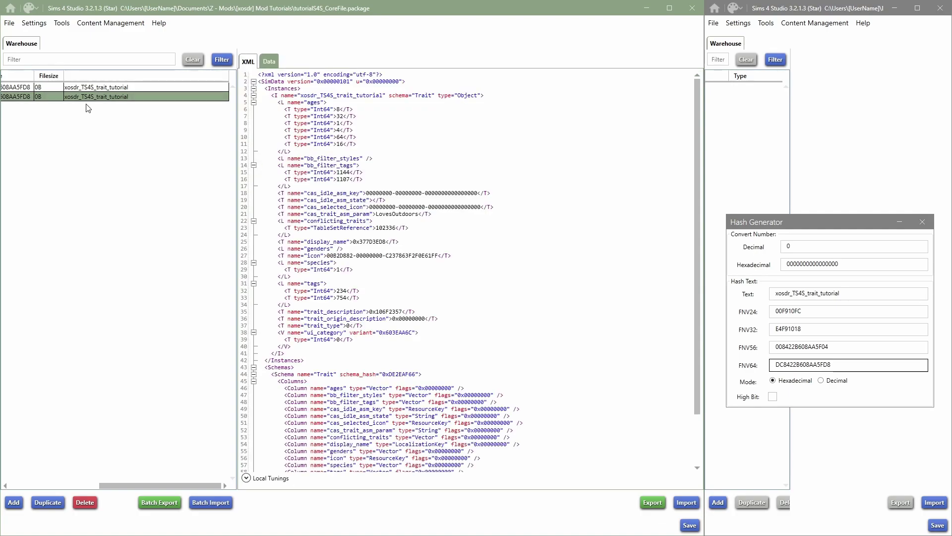
left_click_drag(135, 486, 102, 488)
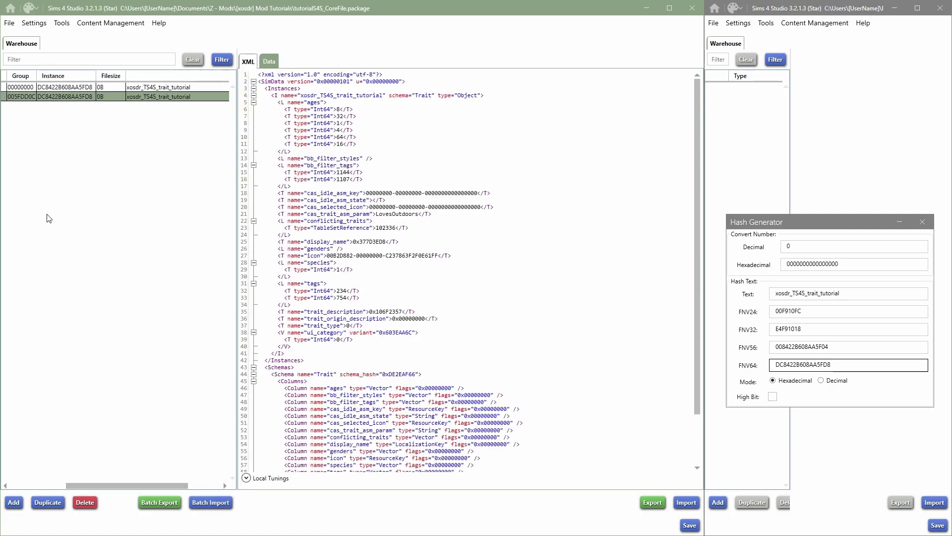
left_click_drag(63, 88, 64, 99)
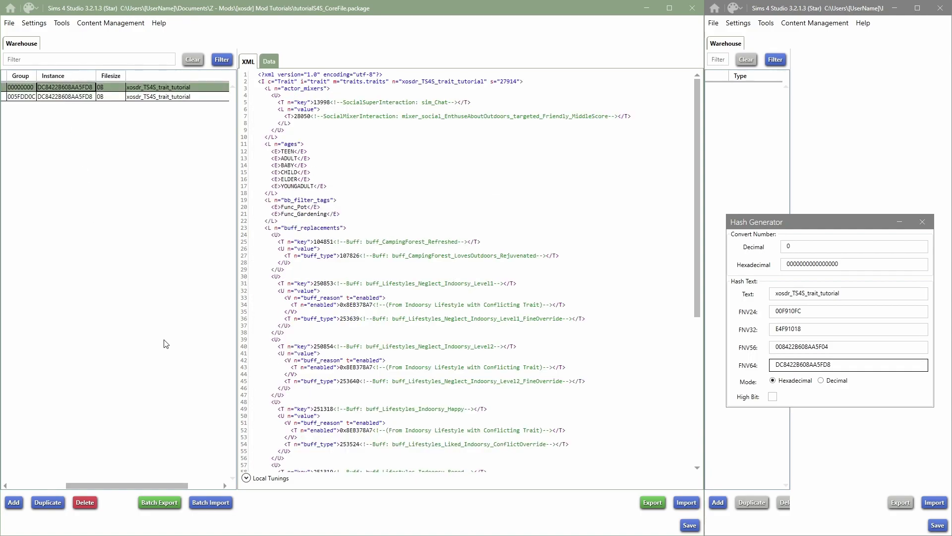
left_click_drag(115, 486, 148, 485)
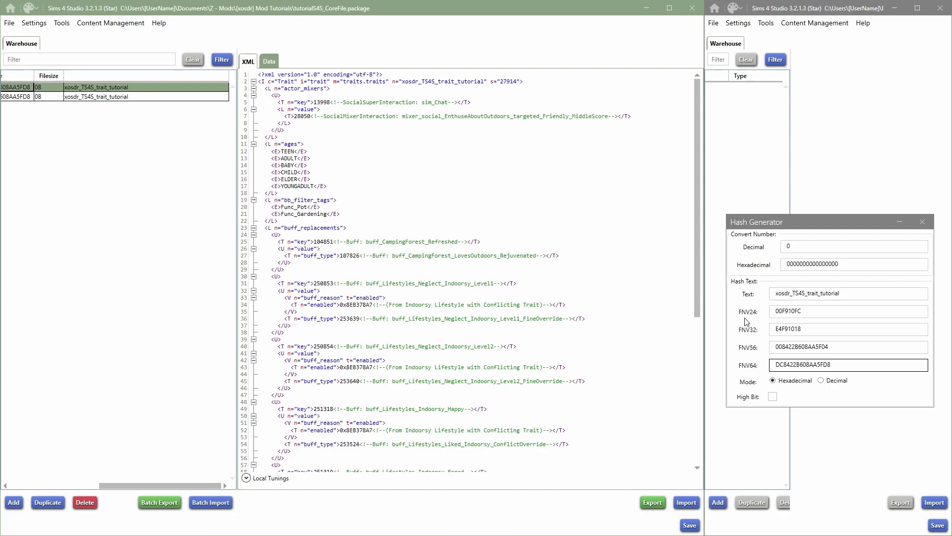
double_click(772, 329)
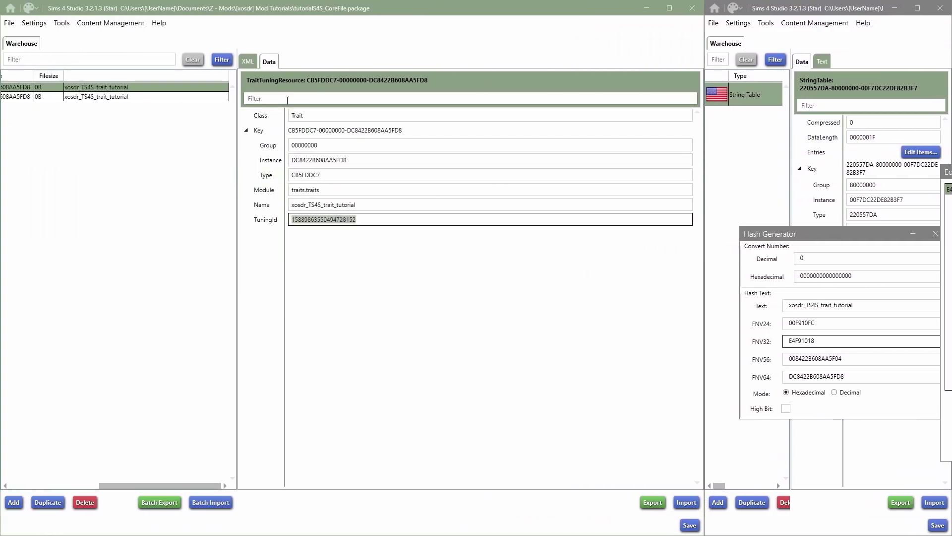
left_click(248, 62)
scroll(506, 148, "up", 12)
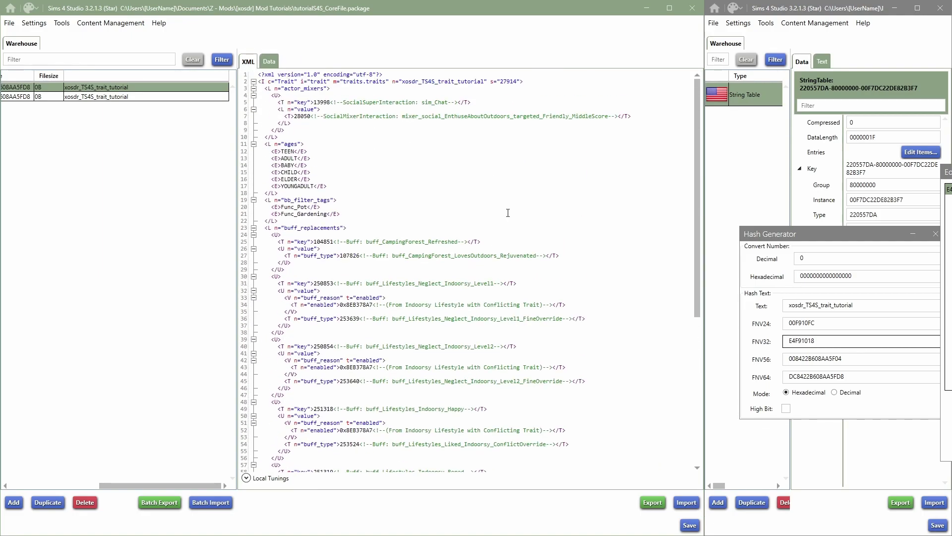
double_click(505, 81)
key("ctrl+v")
key("ctrl+s")
left_click(495, 302)
key("alt+Tab")
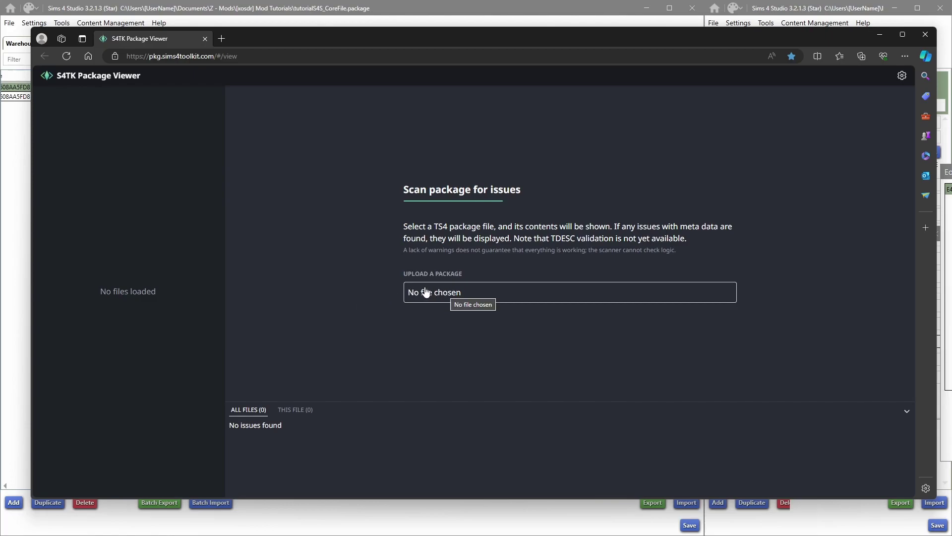
- Scan tutorialS4S_CoreFile.package in S4TK, which reports the instance exceeding 32 bits
left_click(452, 292)
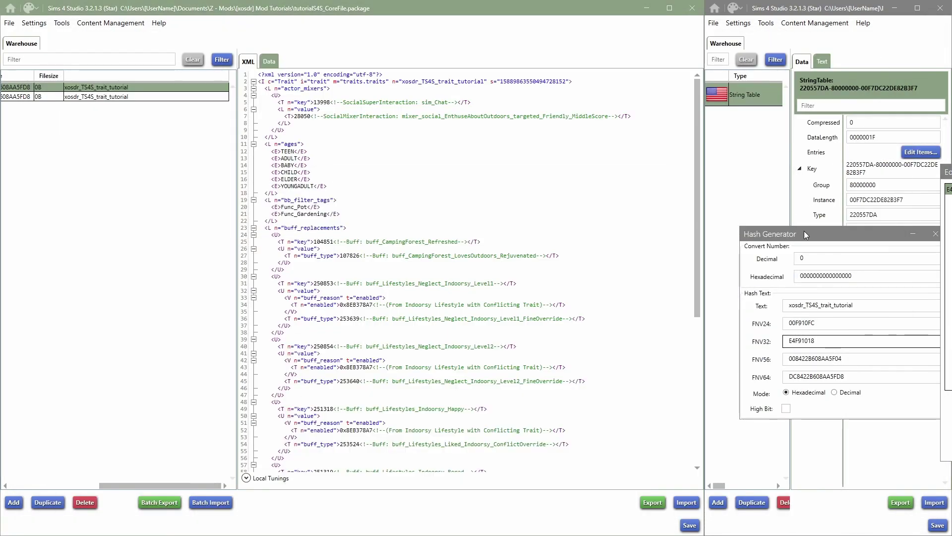
- Paste the FNV32 hash E4F91018 into the Instance of the trait tuning and SimData
left_click_drag(805, 231, 591, 196)
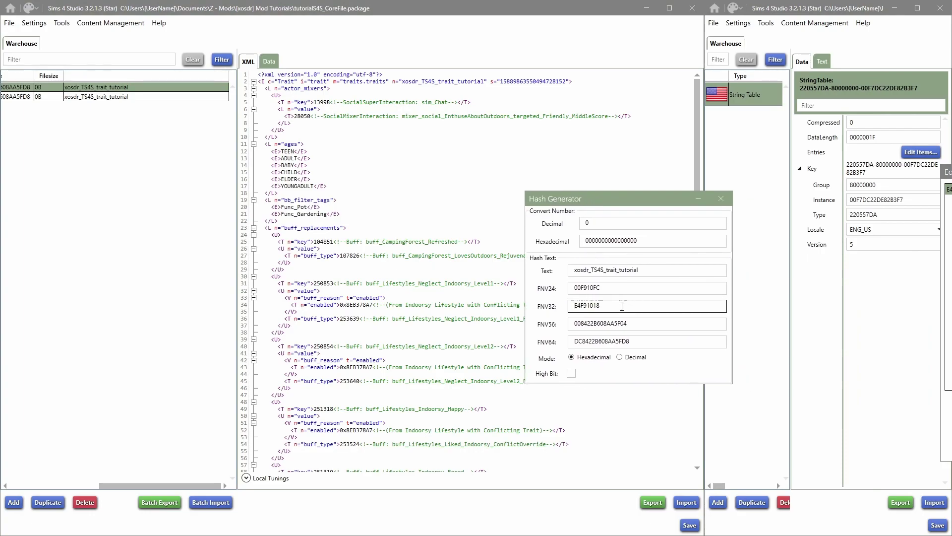
left_click_drag(622, 306, 571, 306)
key("ctrl+c")
left_click_drag(612, 207, 805, 226)
left_click(269, 62)
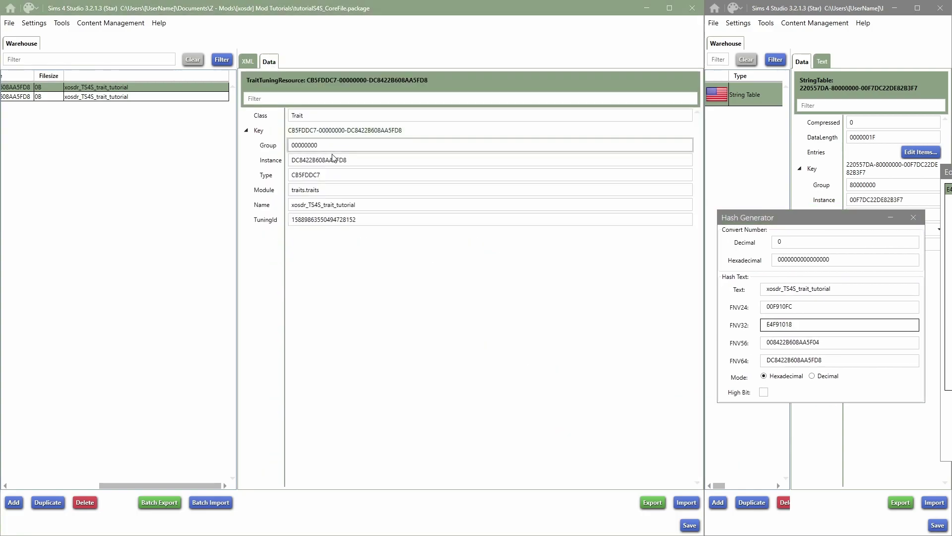
double_click(332, 159)
key("ctrl+v")
left_click(145, 97)
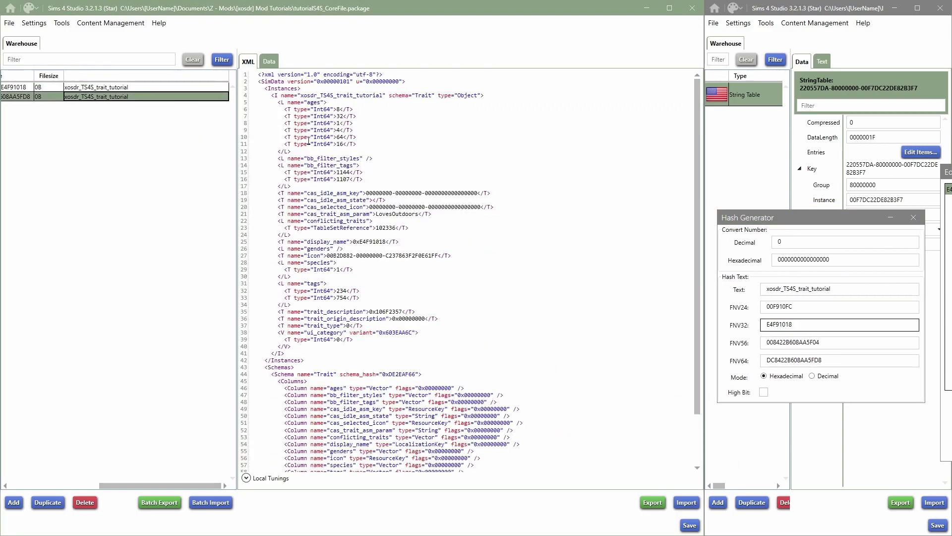
double_click(299, 160)
key("ctrl+v")
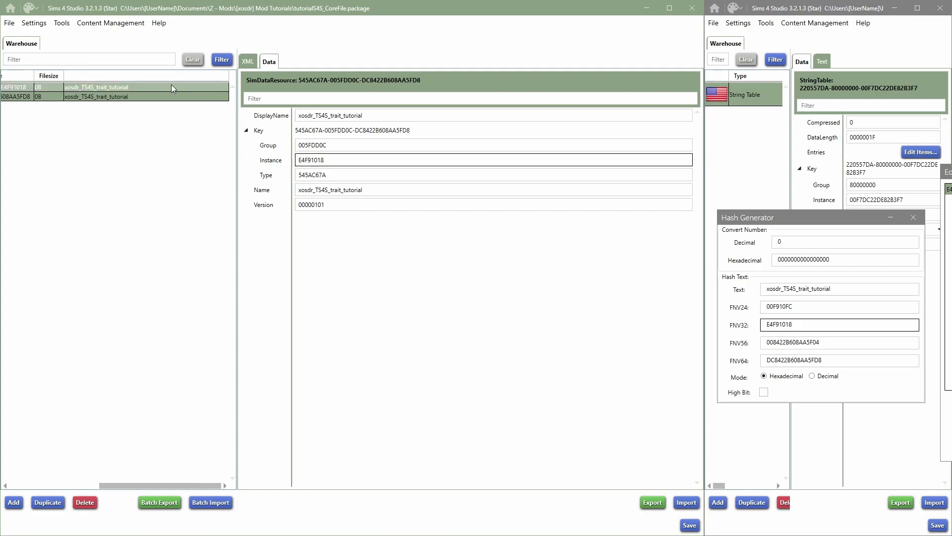
left_click(153, 87)
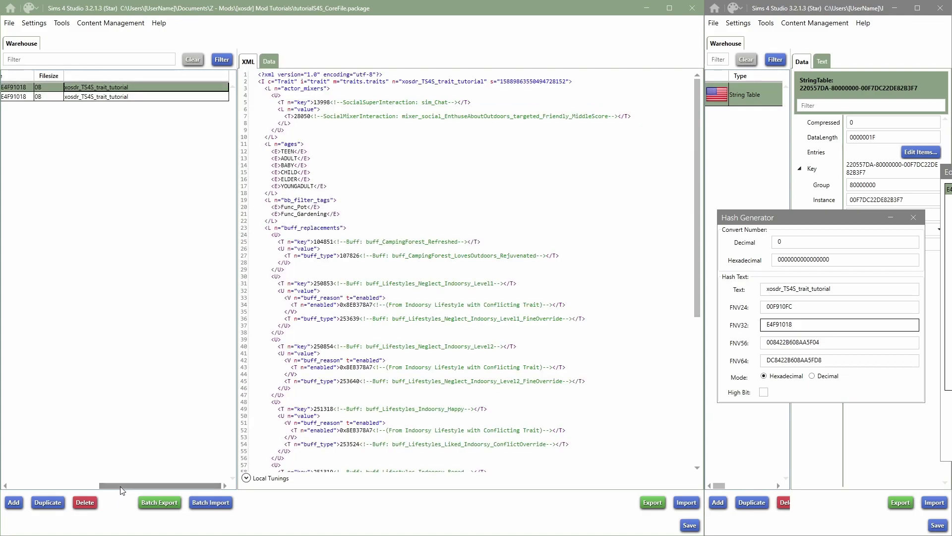
- Select both trait resources and save the package
left_click_drag(119, 485, 178, 474)
left_click(114, 97, "shift")
left_click(689, 524)
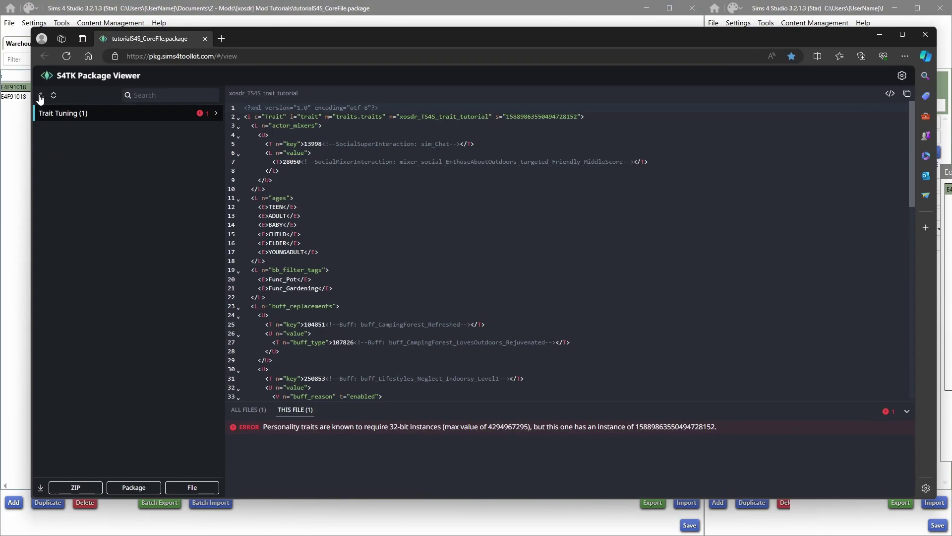
- Reload S4TK, rescan the package to confirm No issues found, then minimize the viewer
left_click(40, 96)
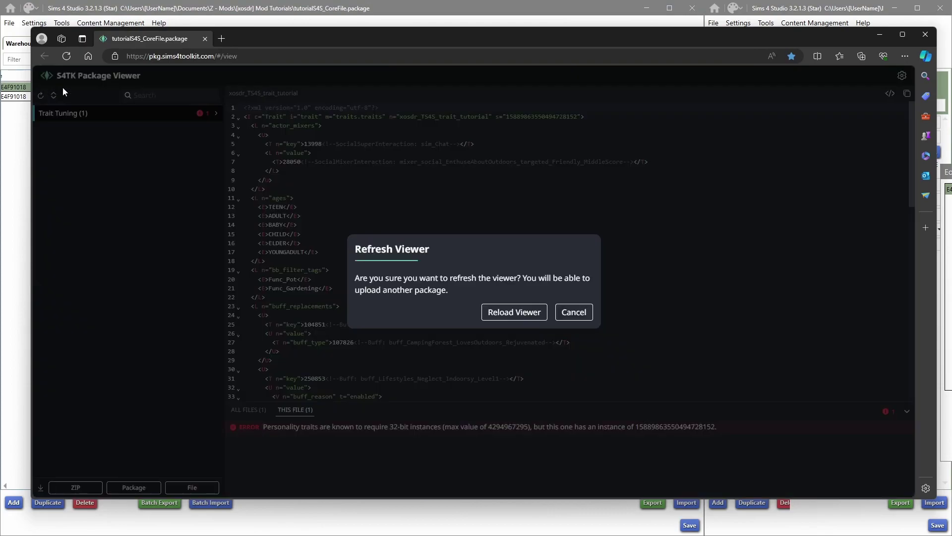
left_click(511, 311)
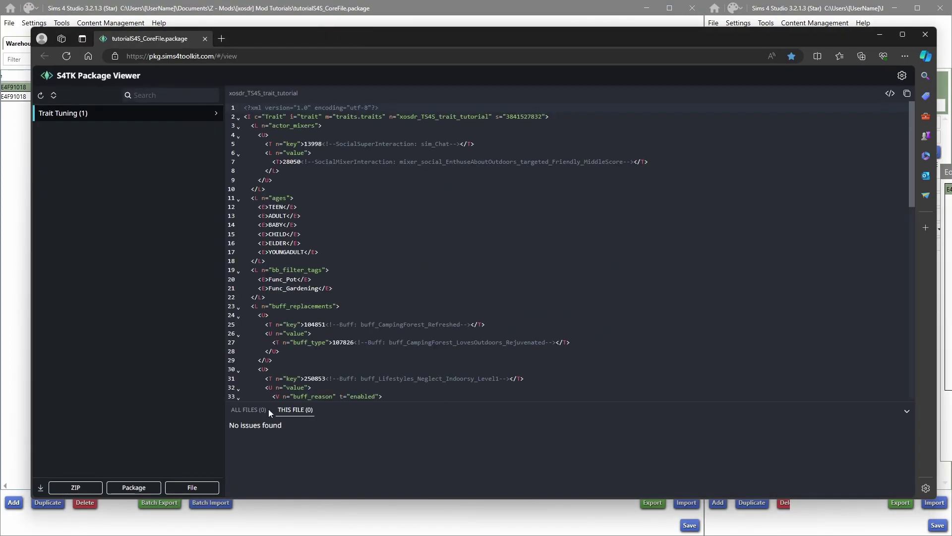
left_click_drag(284, 425, 231, 423)
left_click(288, 429)
scroll(418, 284, "down", 10)
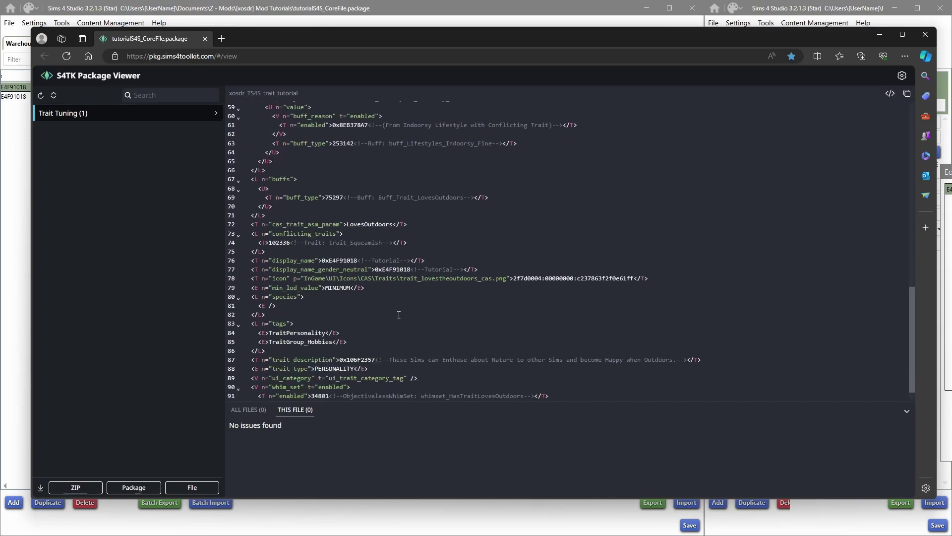
scroll(398, 320, "up", 10)
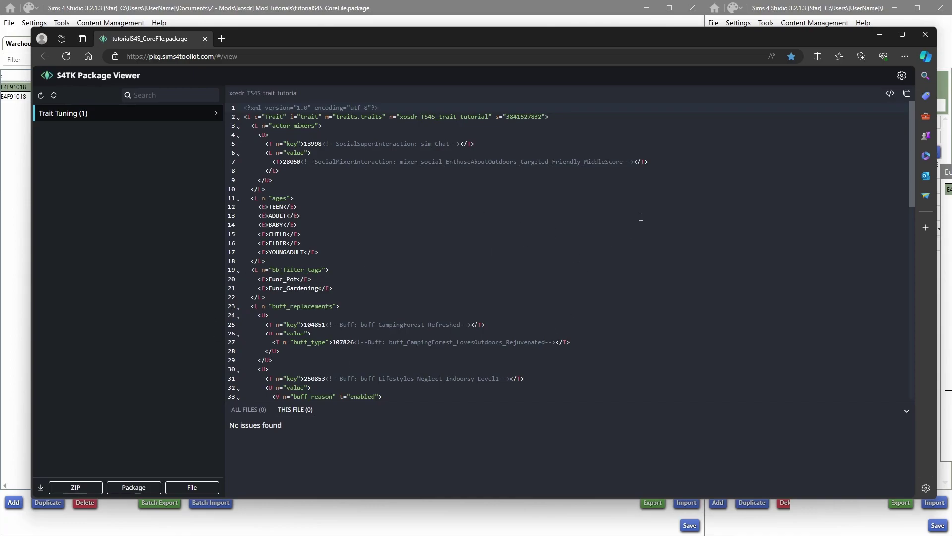
left_click(879, 37)
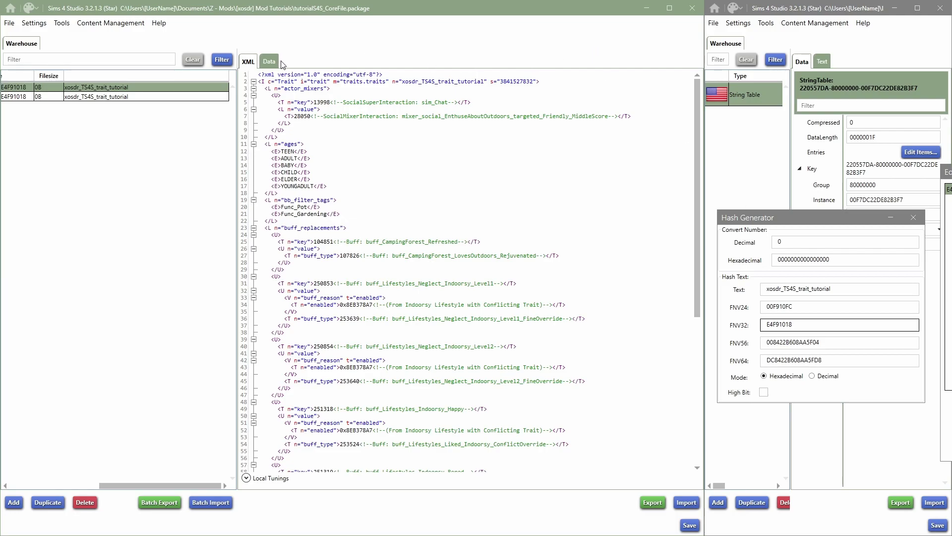
left_click_drag(504, 81, 523, 82)
left_click(270, 60)
left_click(336, 220)
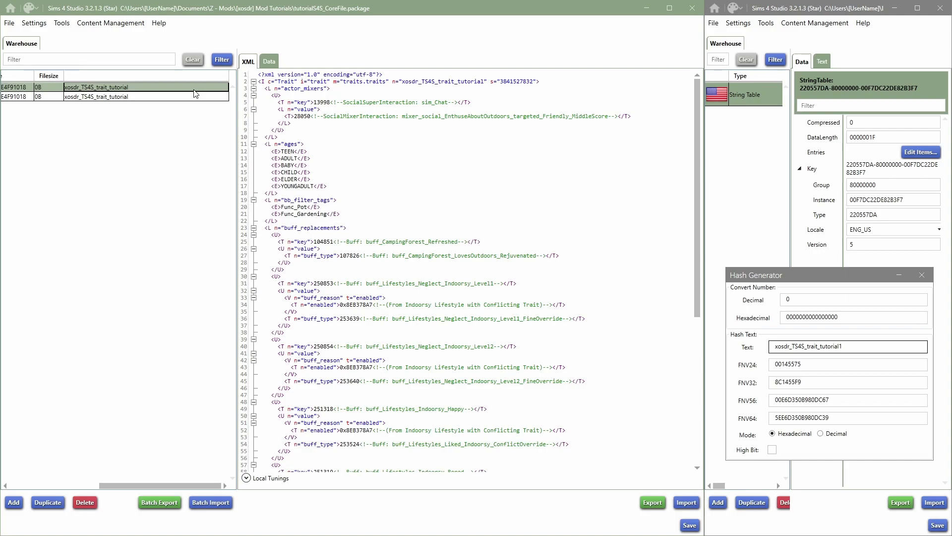
- Extract SI_SoccerBall_Juggle_Solo tuning into the current package
left_click(62, 24)
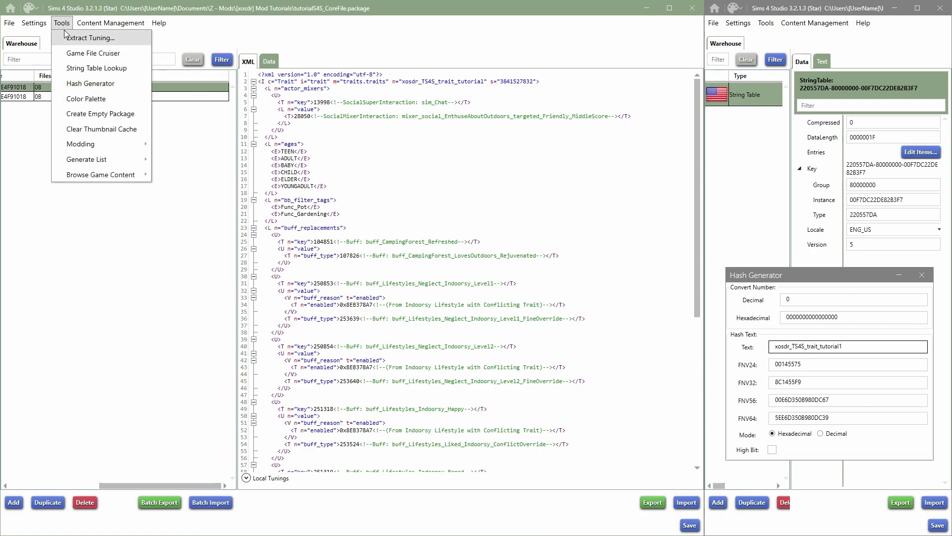
left_click(65, 37)
left_click(310, 143)
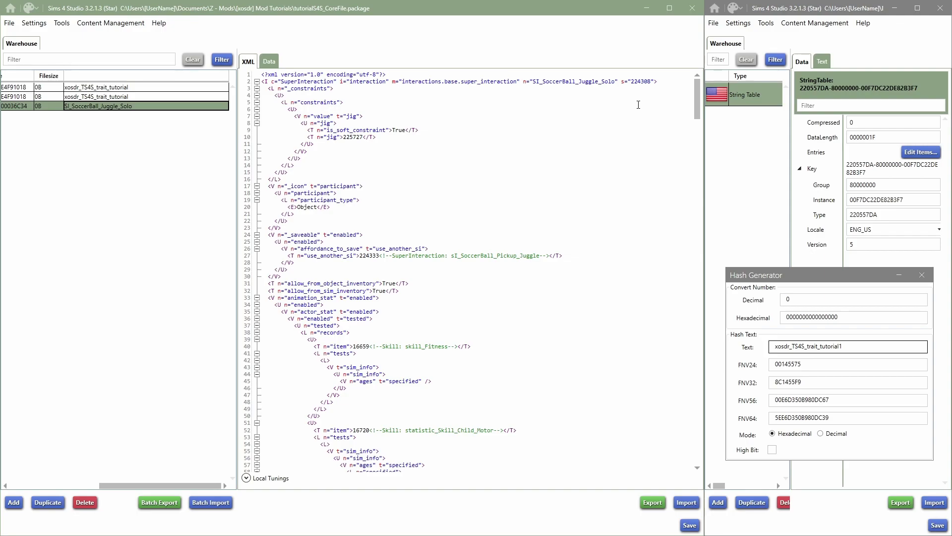
left_click(591, 109)
- Review the interaction's TuningId 224308, Instance and Name on the Data tab
left_click(269, 61)
left_click(314, 220)
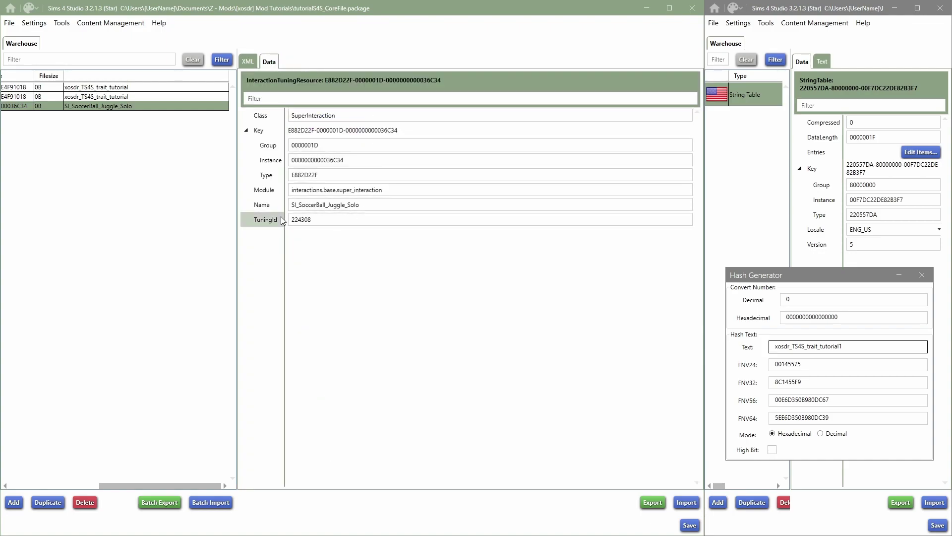
left_click(340, 160)
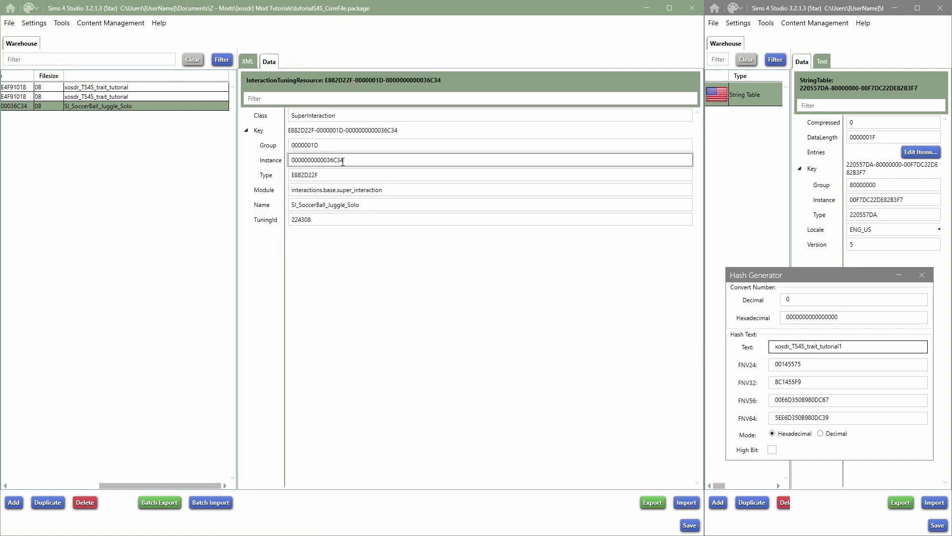
left_click(362, 203)
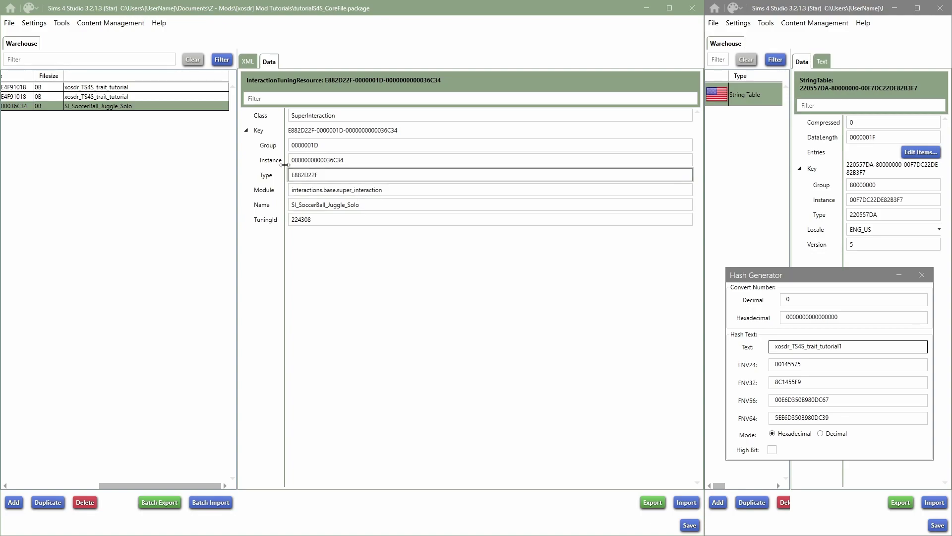
left_click(248, 62)
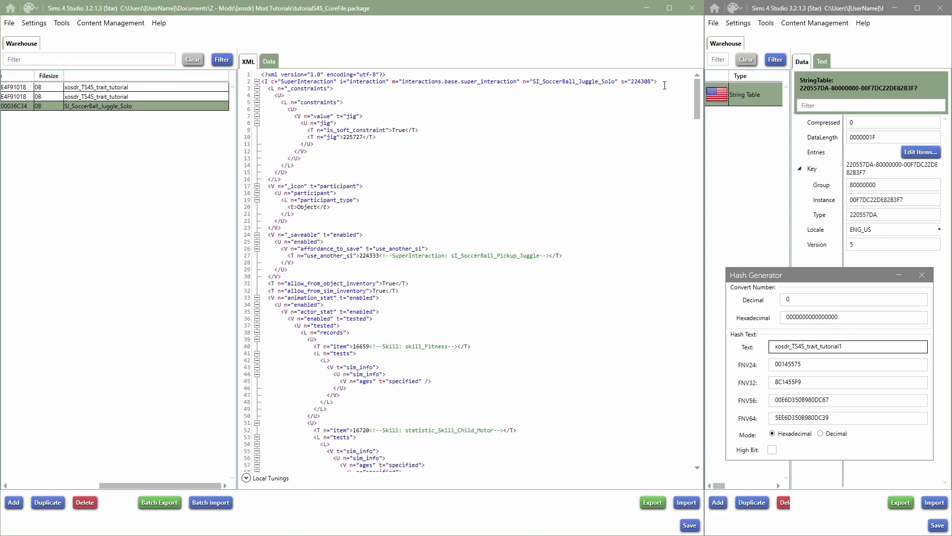
- Delete the <E>ELDER</E> age entry from test_globals in the interaction XML
left_click_drag(698, 96, 713, 453)
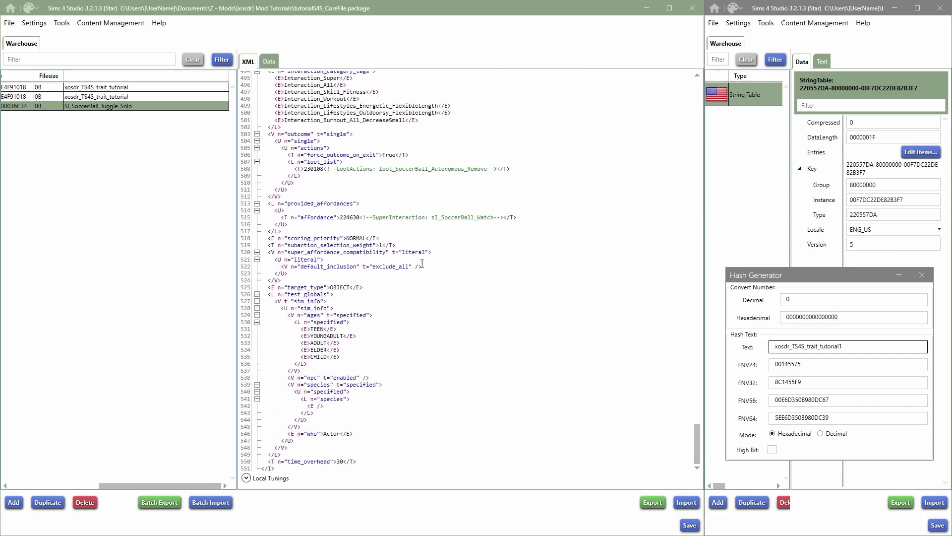
triple_click(343, 348)
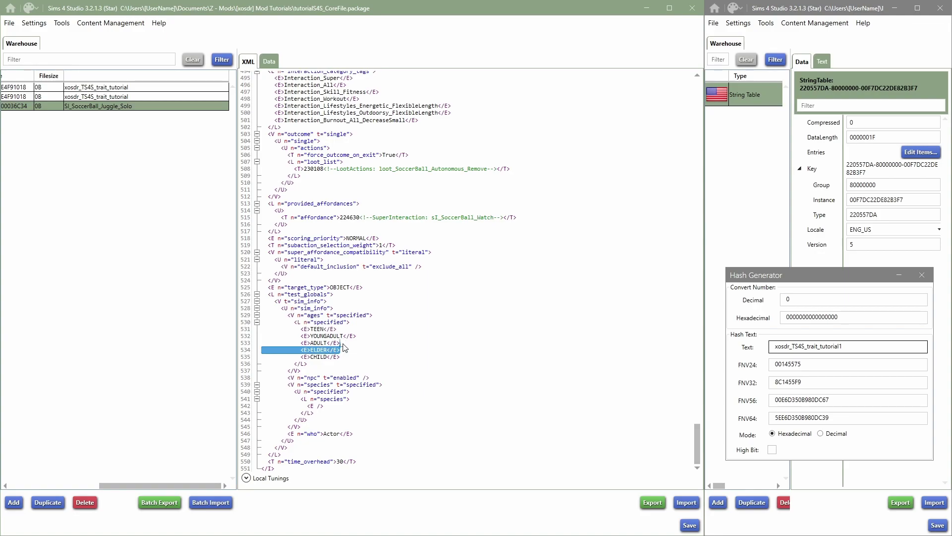
key("Delete")
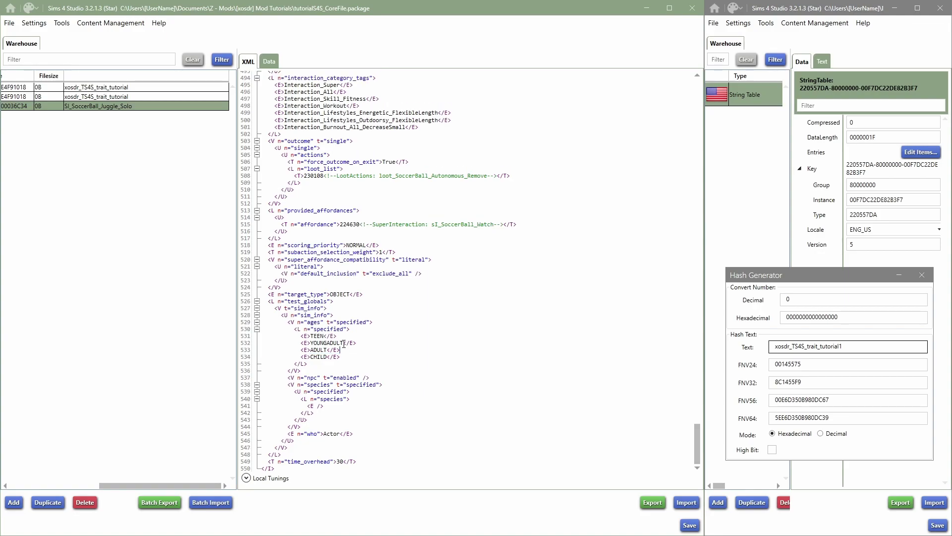
left_click_drag(695, 443, 708, 465)
left_click_drag(698, 445, 670, 80)
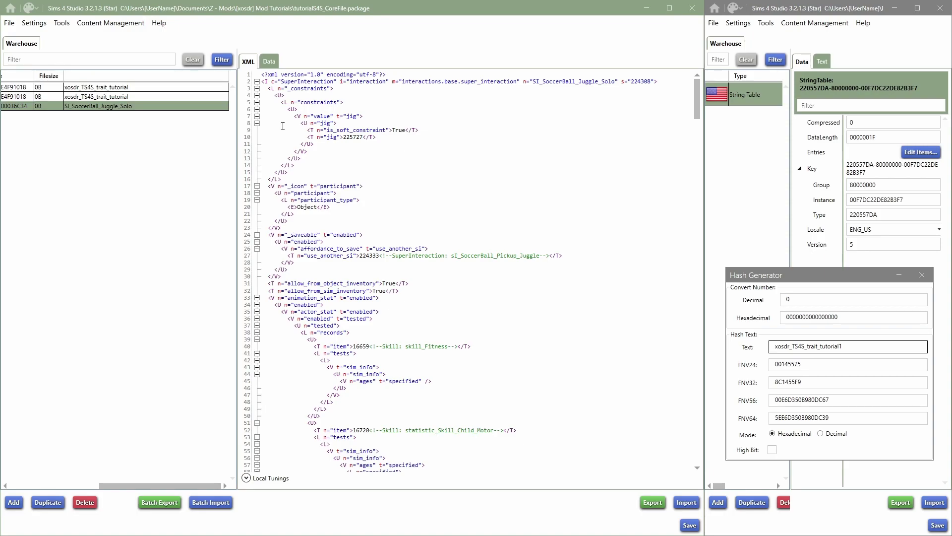
left_click(158, 88)
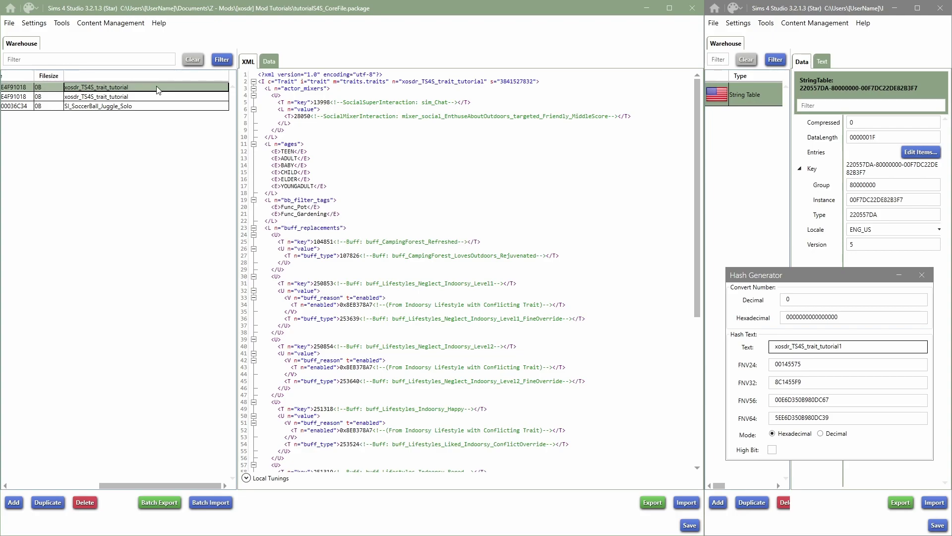
left_click(142, 106)
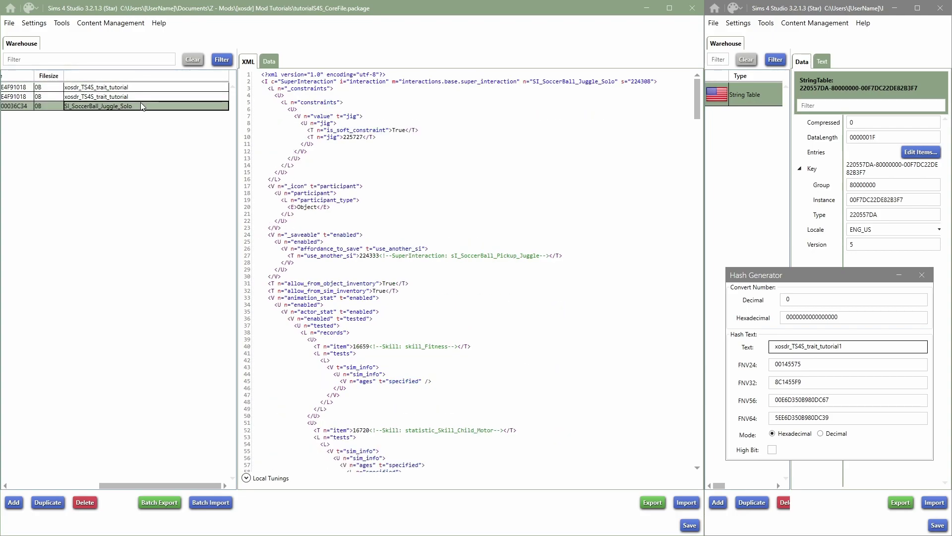